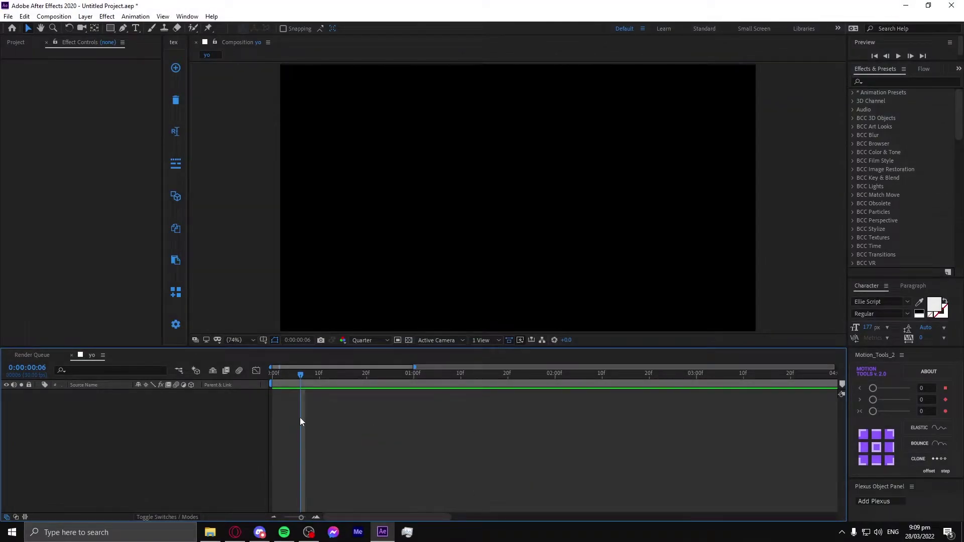
Step: Add a new black solid layer to the yo composition
right_click(288, 399)
mouse_move(301, 406)
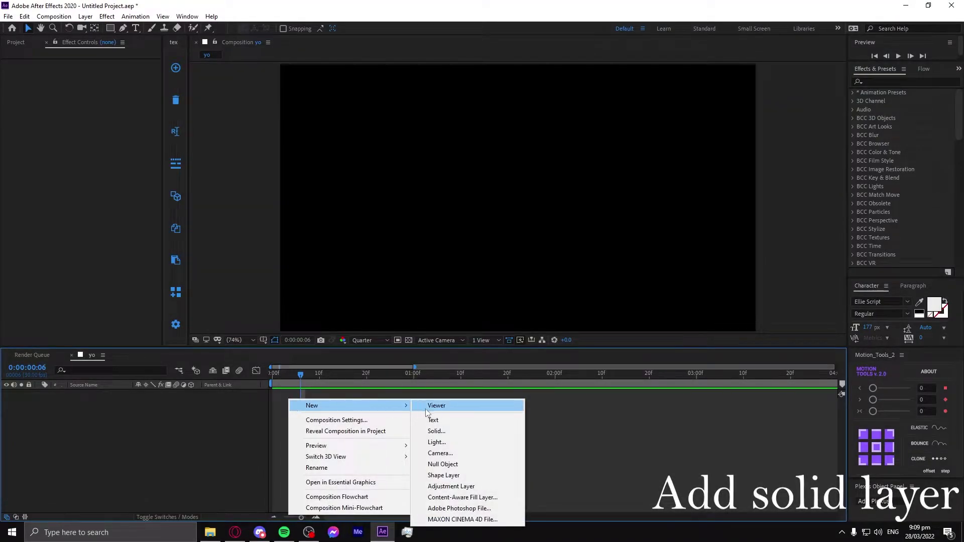
click(459, 437)
key(Return)
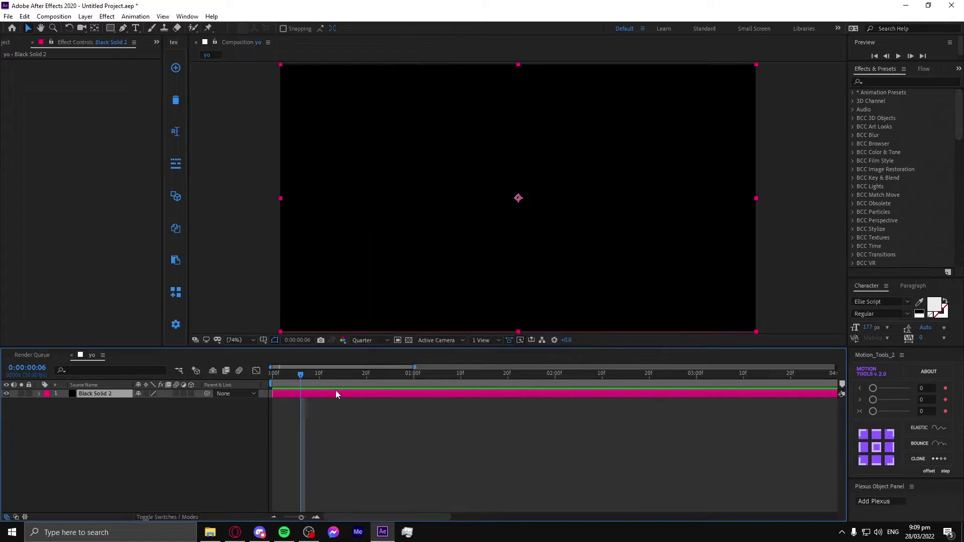
Step: Trim the solid layer to end at 1:14 and deselect it
mouse_move(381, 376)
mouse_down()
mouse_move(479, 377)
mouse_move(263, 409)
mouse_up()
key(ctrl+shift+d)
key(Delete)
Step: Search 'opti', apply Optical Flares to Black Solid 2, and open its Options editor
click(879, 85)
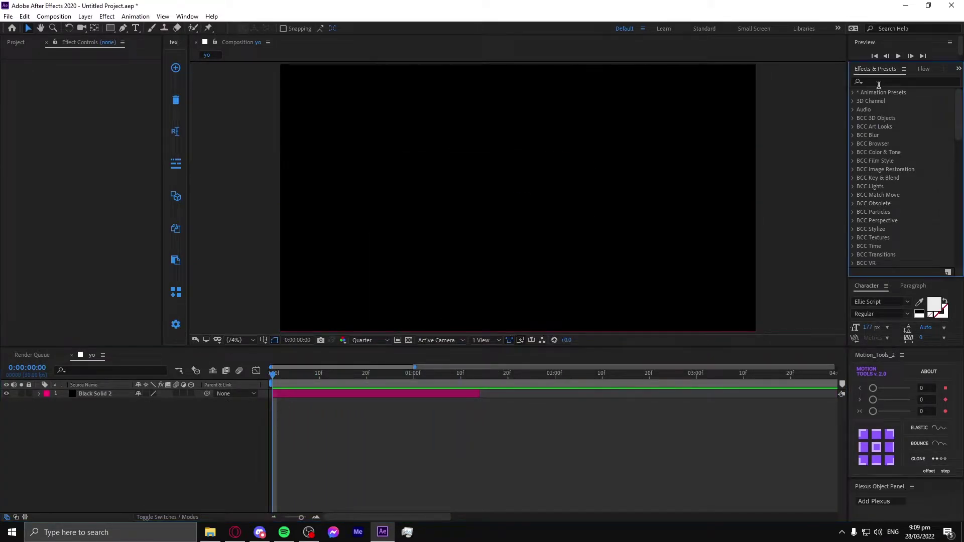
click(880, 84)
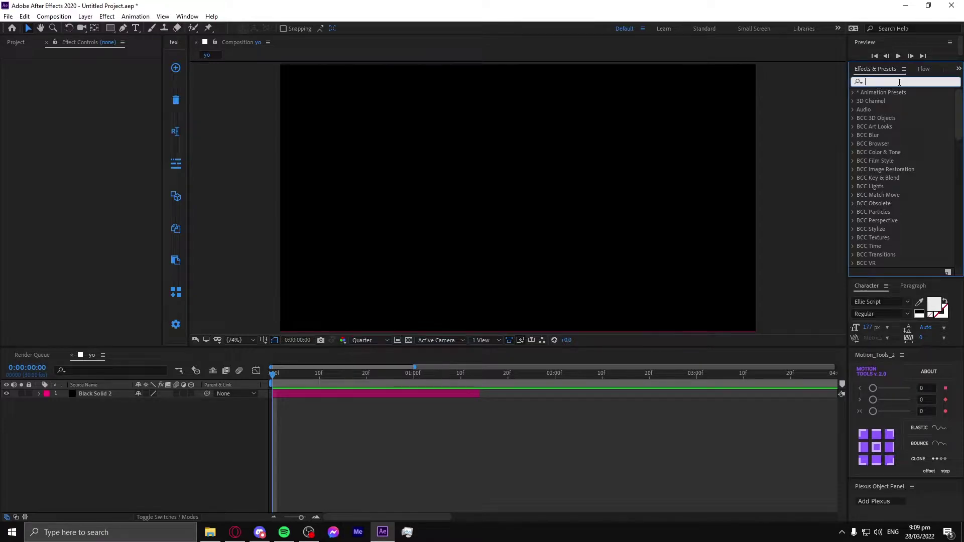
text(opti)
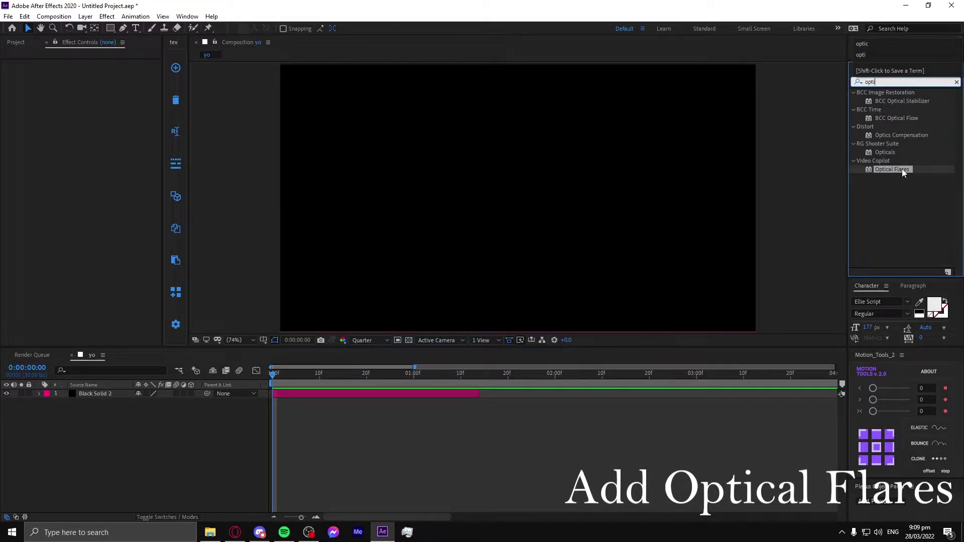
drag(892, 169, 405, 395)
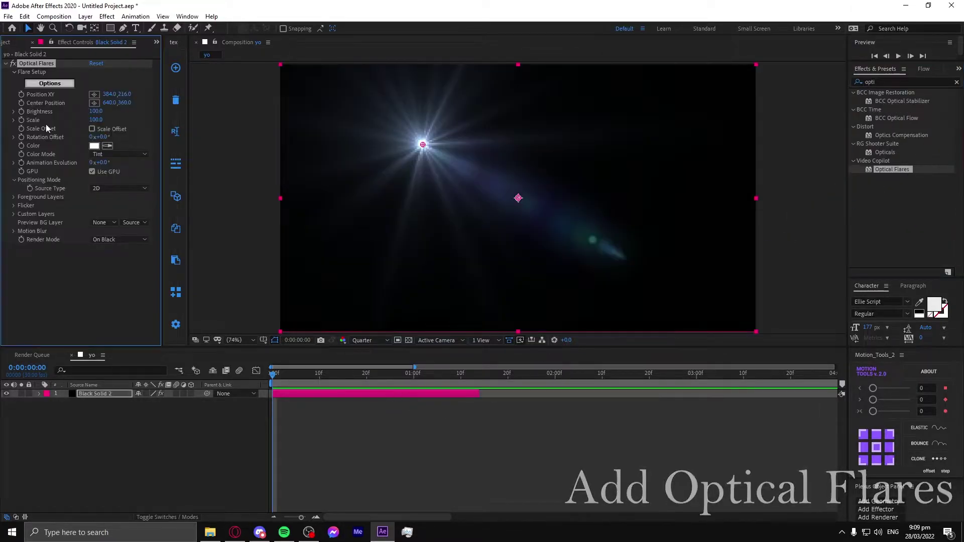
click(50, 83)
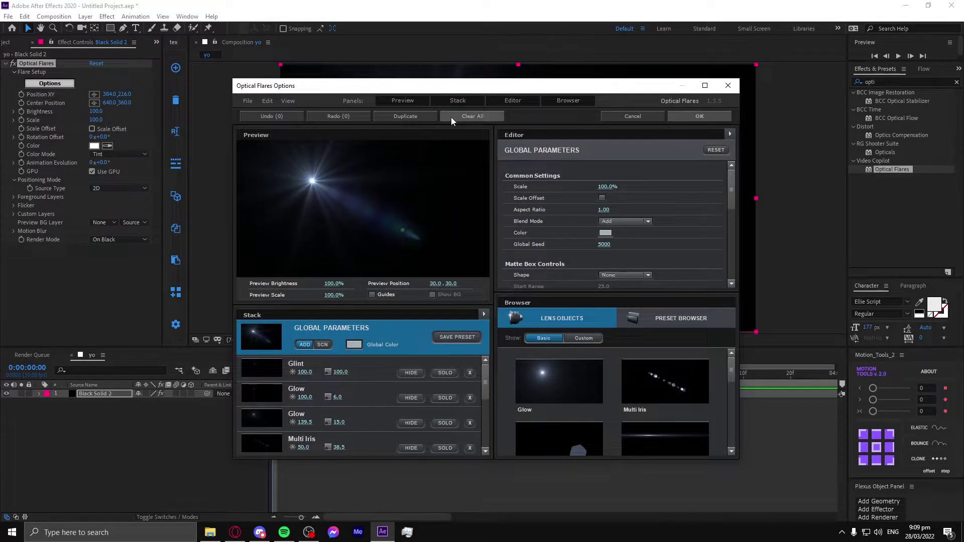
Step: Clear the default flare, set the global colour to DFEAFF, and add a Glow element
click(454, 116)
click(465, 293)
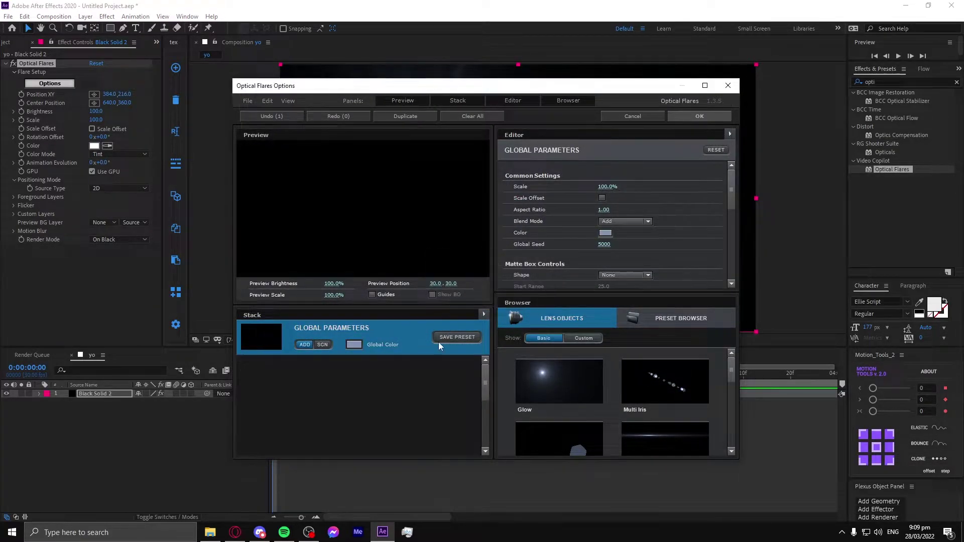
click(352, 344)
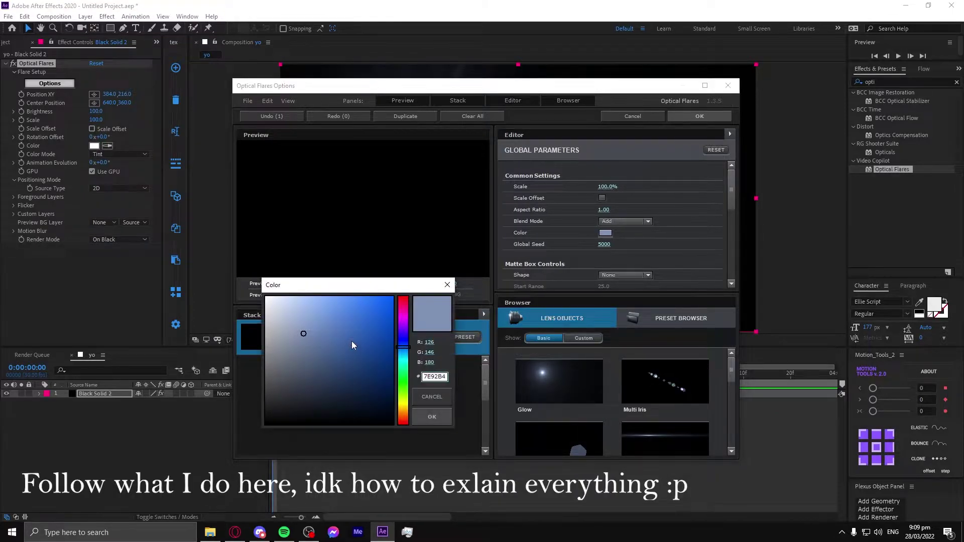
drag(364, 343, 282, 287)
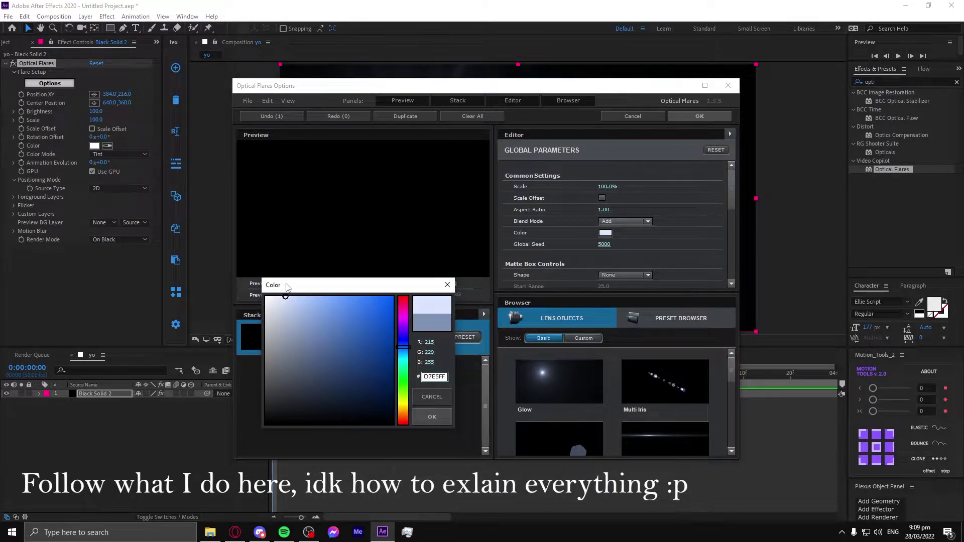
click(422, 415)
click(523, 379)
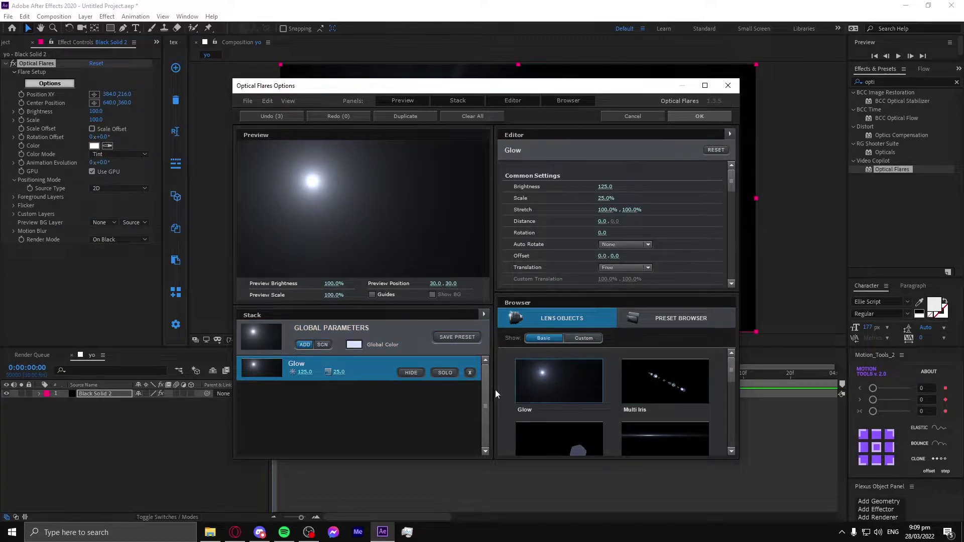
Step: Browse to the Custom lens objects and add a Hot Glow element
click(656, 321)
scroll(599, 405, down, 1)
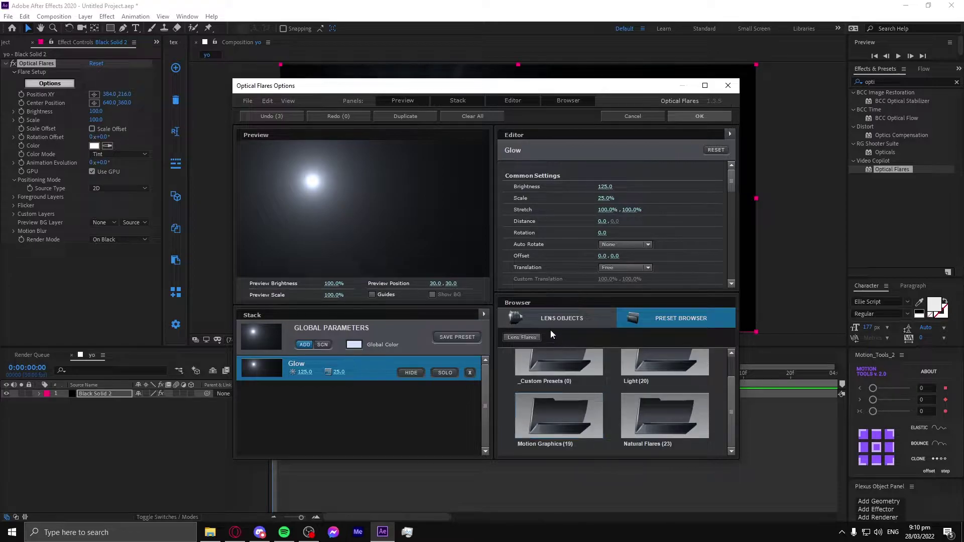
click(578, 319)
click(589, 340)
scroll(586, 400, down, 2)
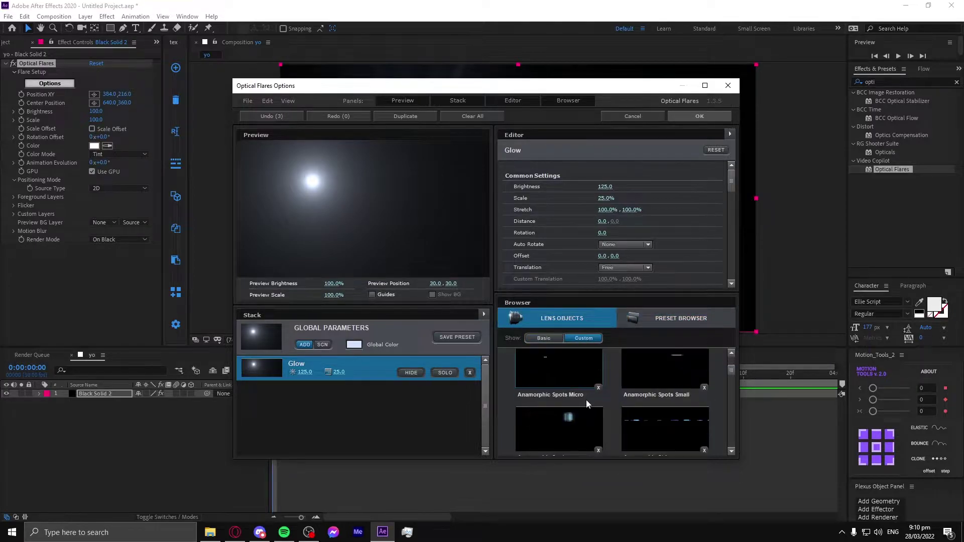
scroll(586, 400, down, 1)
scroll(586, 399, down, 1)
scroll(586, 399, down, 1)
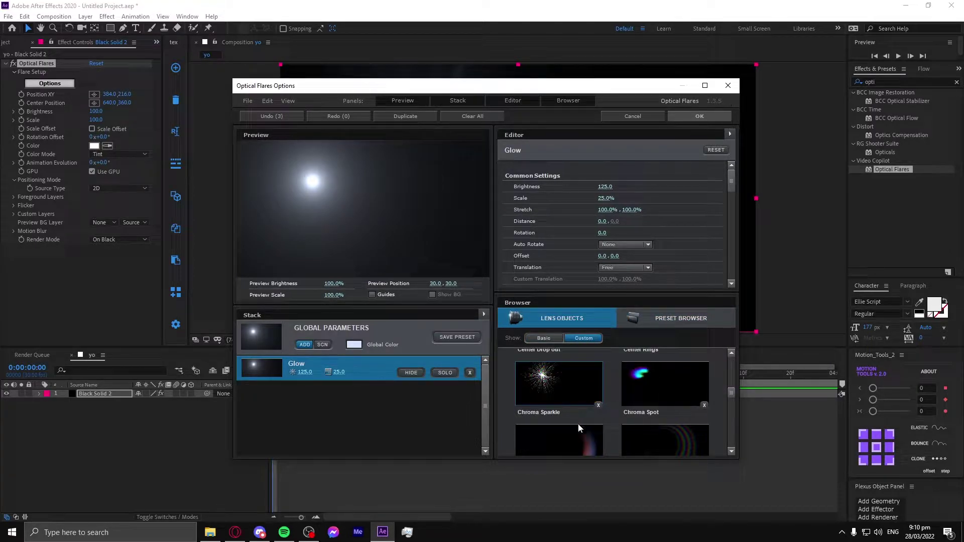
scroll(578, 423, down, 1)
scroll(578, 423, down, 1)
scroll(578, 423, down, 1)
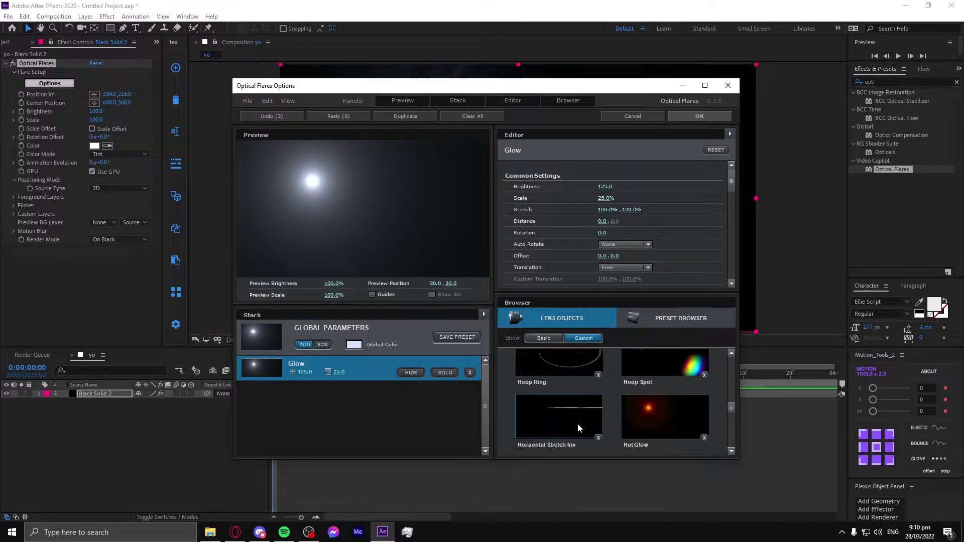
click(641, 422)
Step: Add Lens Orbs and a Color Hoop Narrow element to the stack
scroll(561, 411, up, 1)
scroll(561, 411, up, 2)
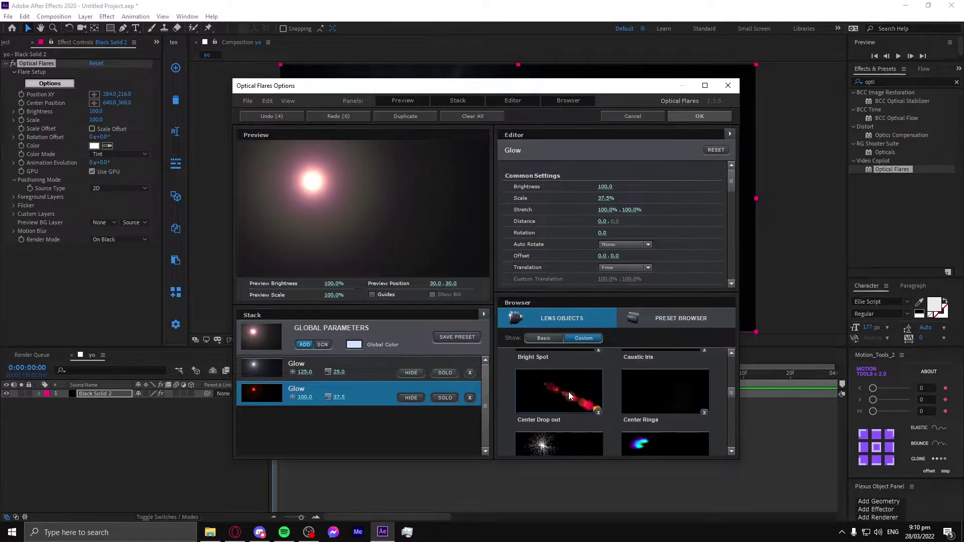
scroll(565, 411, up, 1)
click(534, 415)
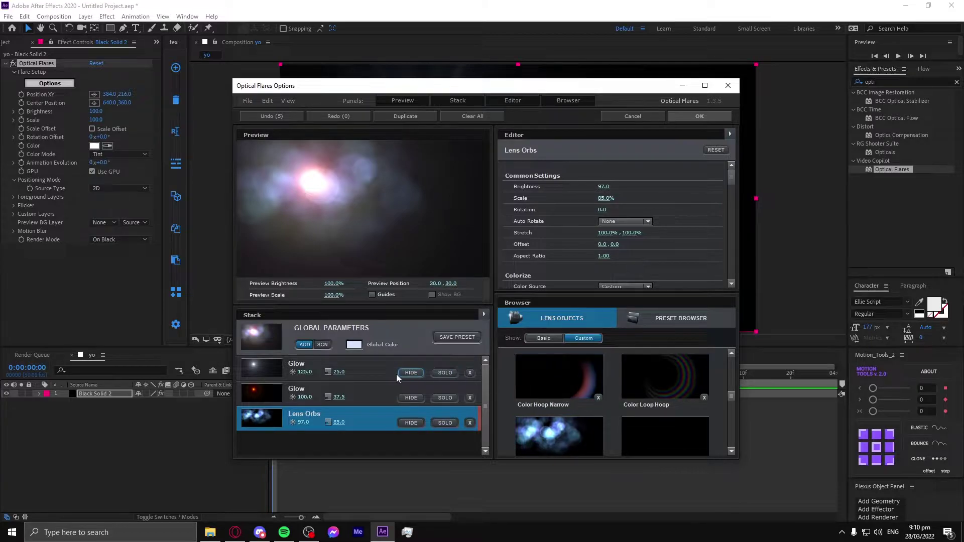
scroll(653, 245, down, 5)
scroll(690, 243, down, 2)
scroll(628, 351, down, 1)
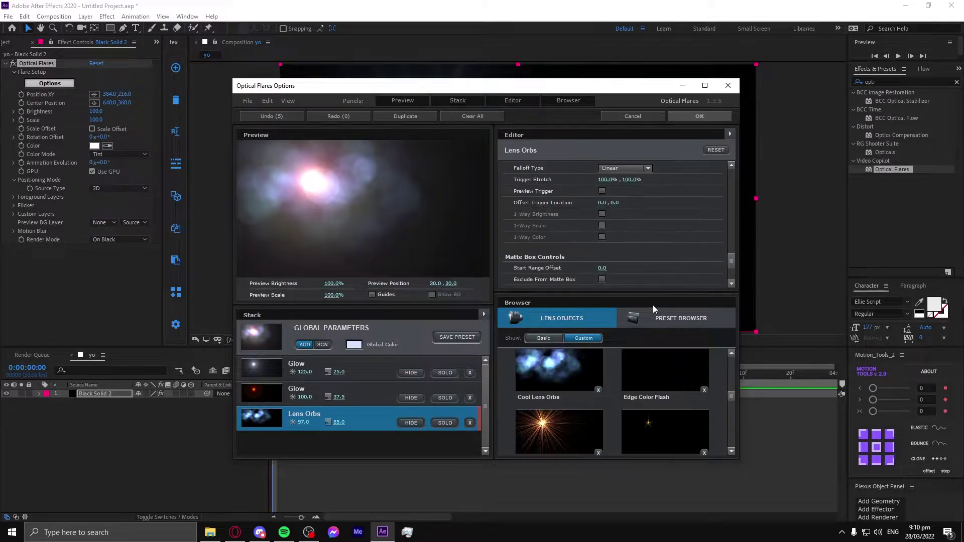
scroll(587, 400, down, 1)
scroll(583, 403, up, 1)
scroll(562, 371, up, 1)
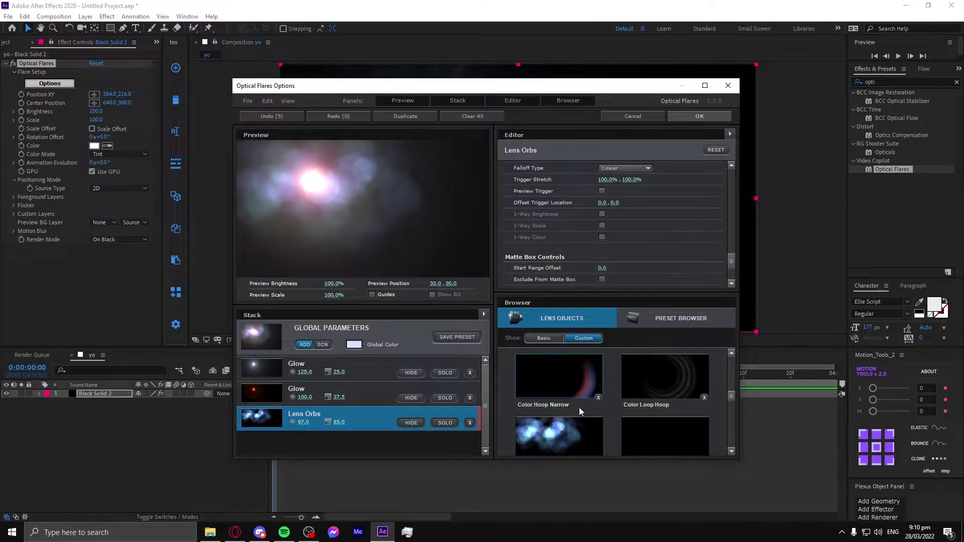
click(575, 387)
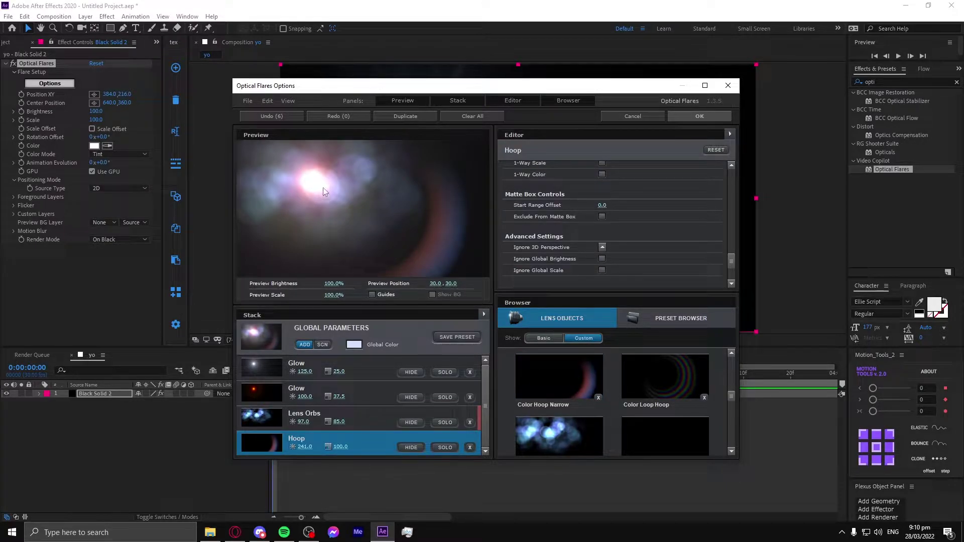
Step: Move the preview flare top-right and adjust the Hoop to 44% scale with a new offset
drag(296, 160, 492, 140)
scroll(572, 227, up, 3)
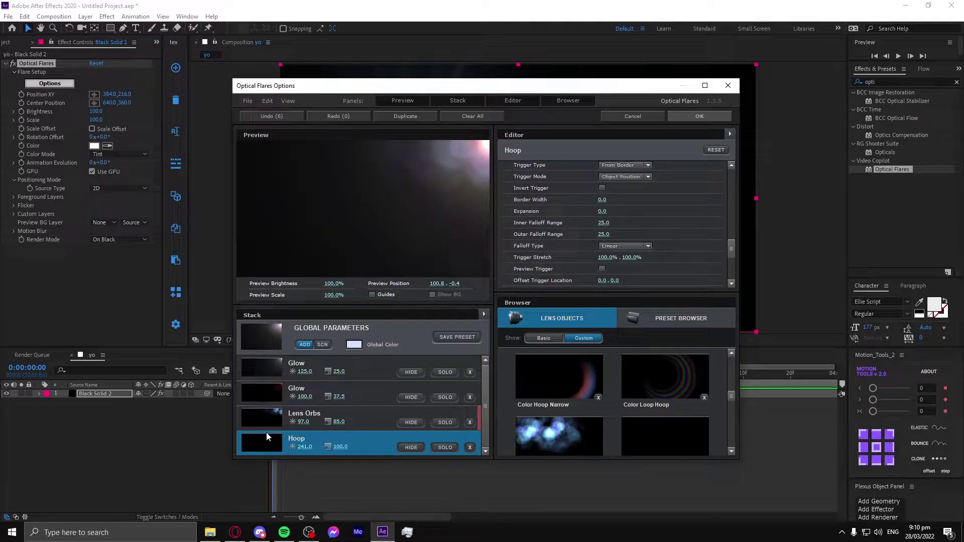
scroll(556, 233, up, 3)
scroll(565, 229, up, 3)
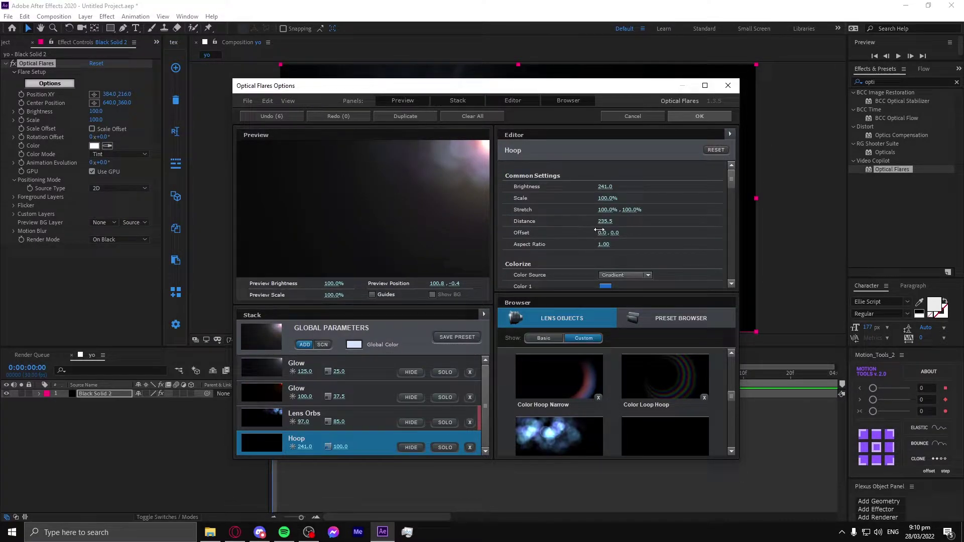
mouse_move(608, 233)
mouse_down()
mouse_move(637, 240)
mouse_move(538, 237)
mouse_up()
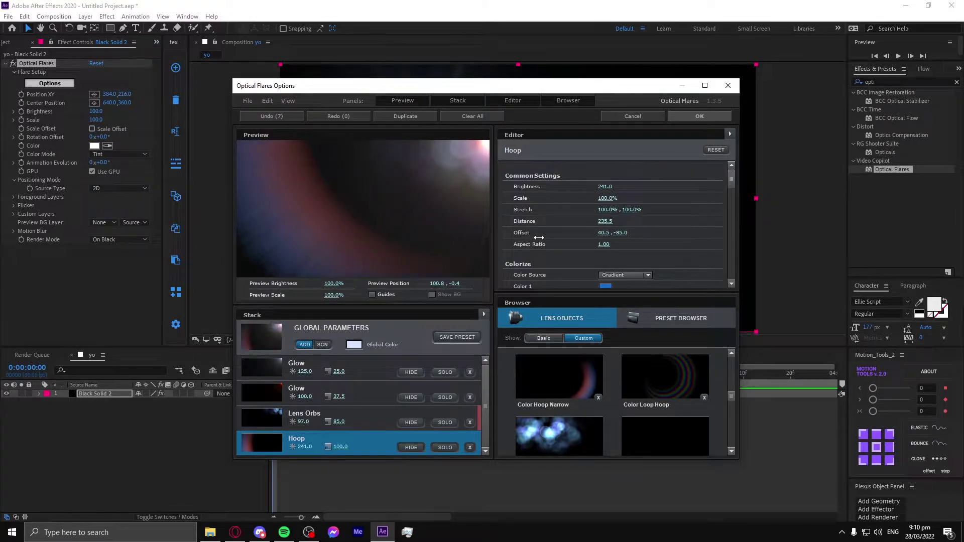
drag(605, 198, 582, 199)
drag(605, 233, 526, 244)
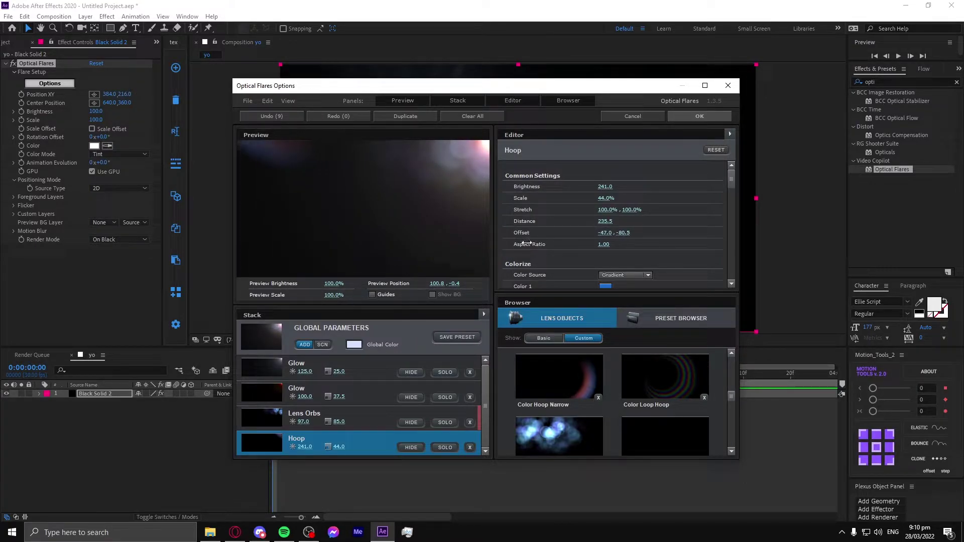
drag(604, 233, 617, 236)
Step: Duplicate the Hoop twice to get three Hoops, giving each copy a different offset
right_click(270, 443)
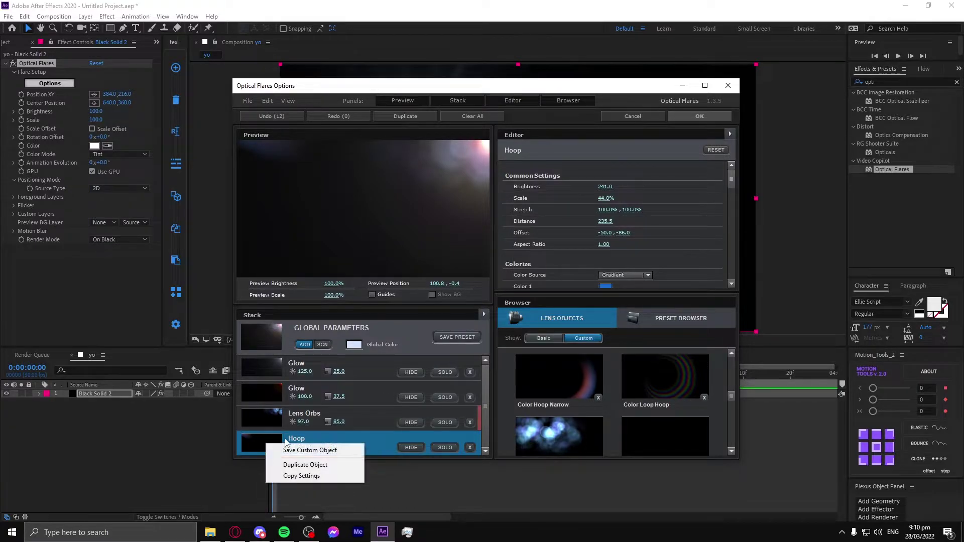
click(289, 464)
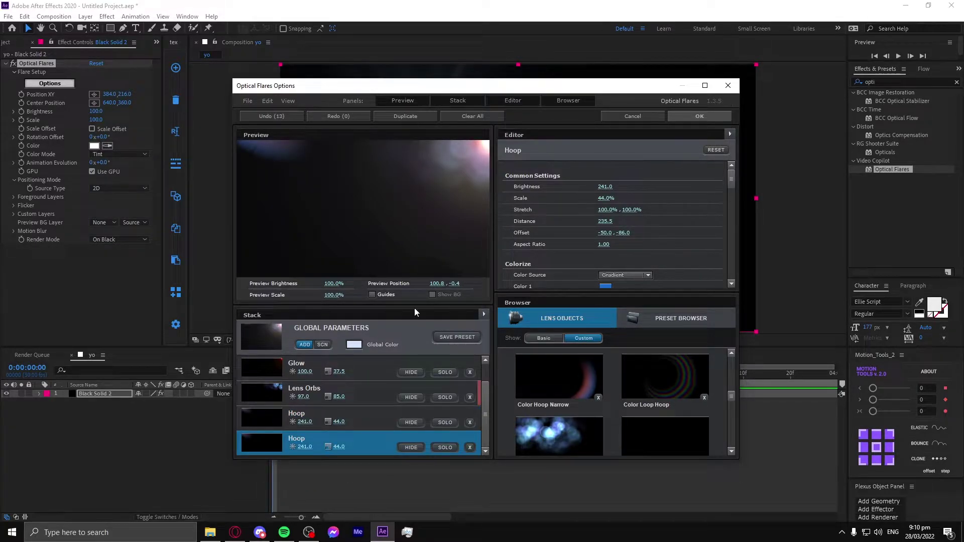
mouse_move(601, 233)
mouse_down()
mouse_move(628, 242)
mouse_move(609, 235)
mouse_move(620, 237)
mouse_up()
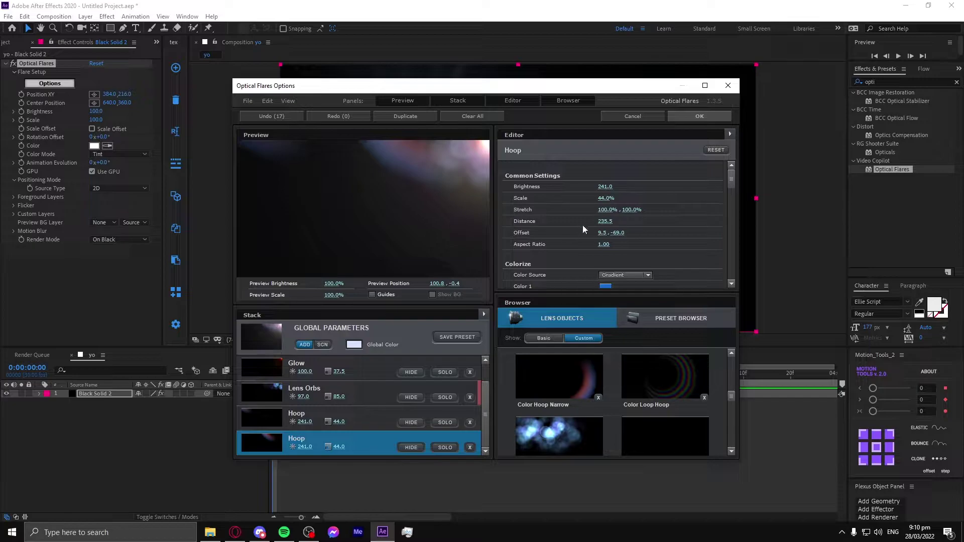
mouse_move(601, 232)
mouse_down()
mouse_move(614, 233)
mouse_move(595, 239)
mouse_move(613, 238)
mouse_up()
key(ctrl+d)
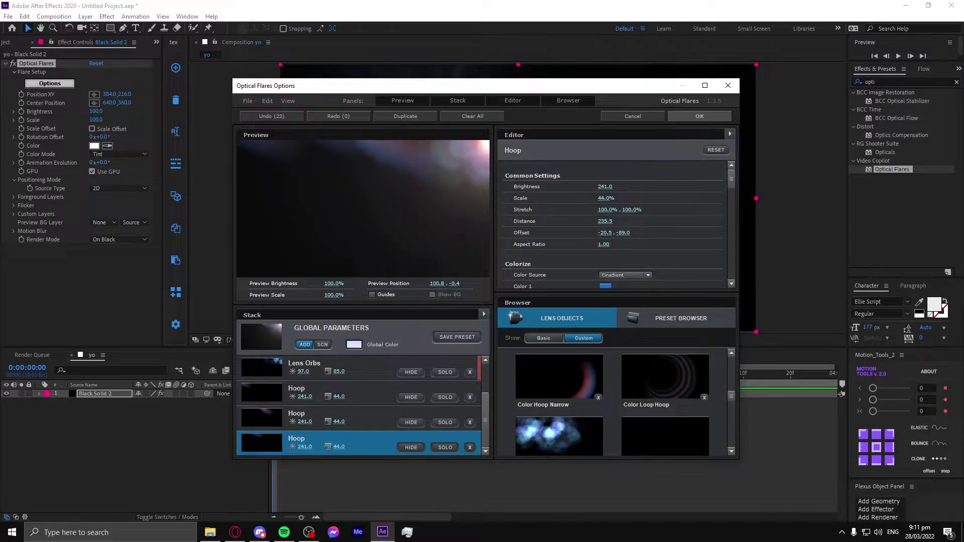
click(260, 398)
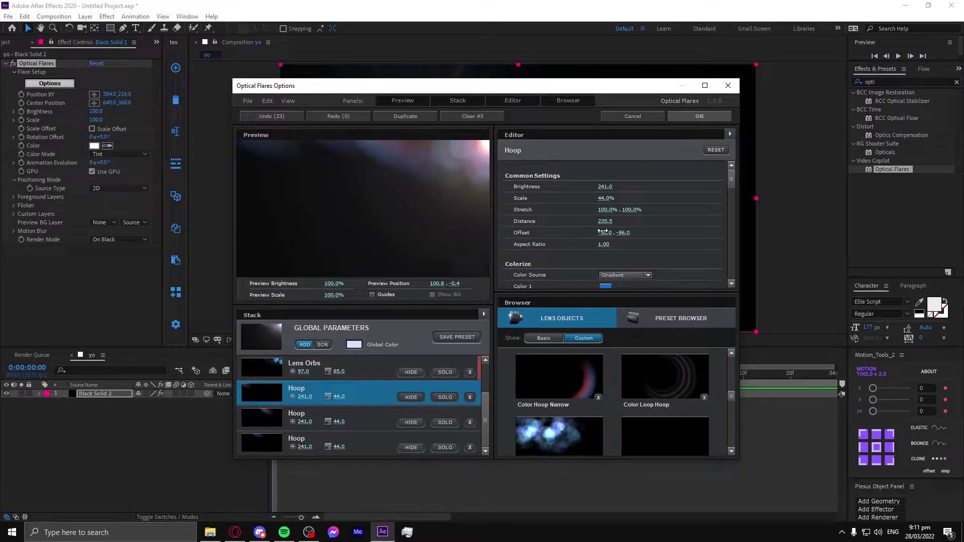
drag(601, 232, 600, 232)
scroll(670, 245, down, 3)
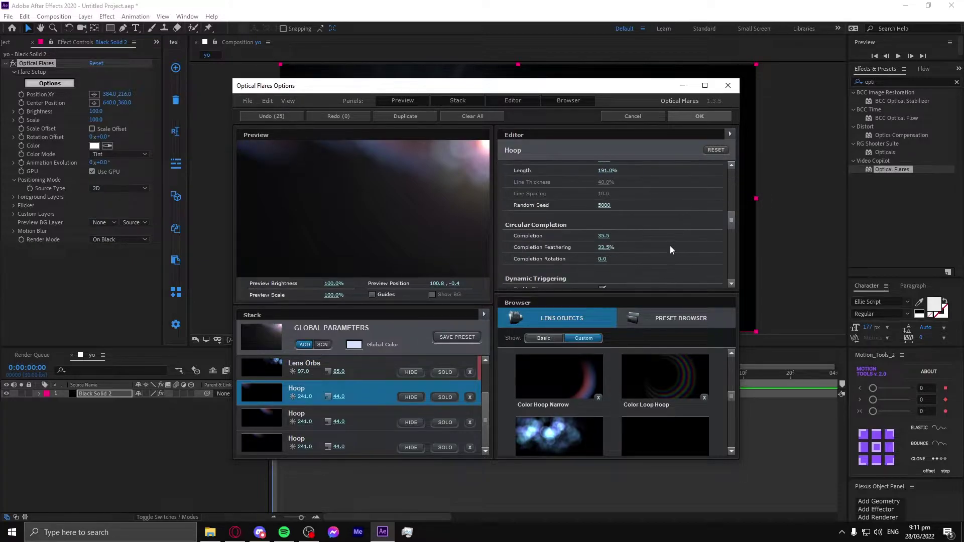
scroll(665, 248, down, 2)
Step: Recolour the first Hoop's gradient to a pale pink Color 2 and pale blue-violet Color 1
click(605, 228)
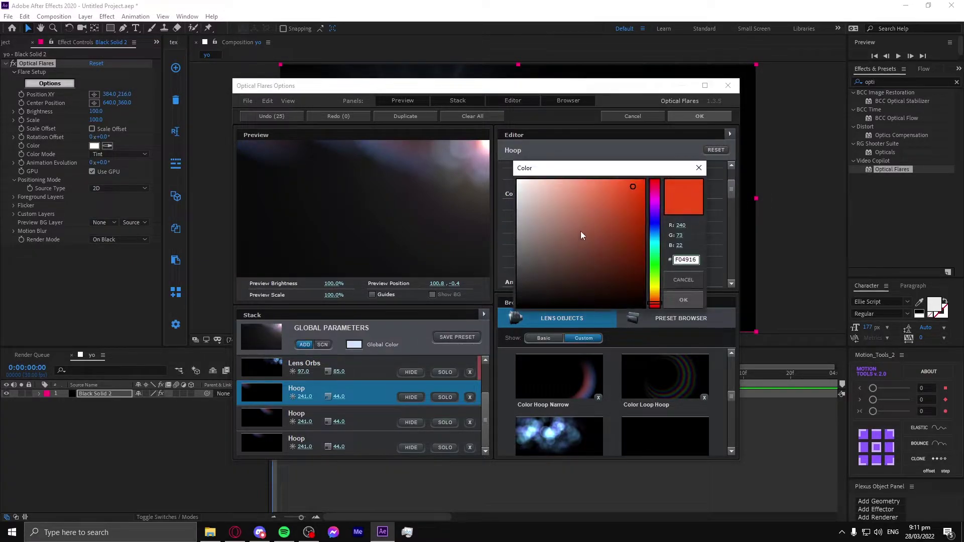
drag(523, 191, 532, 191)
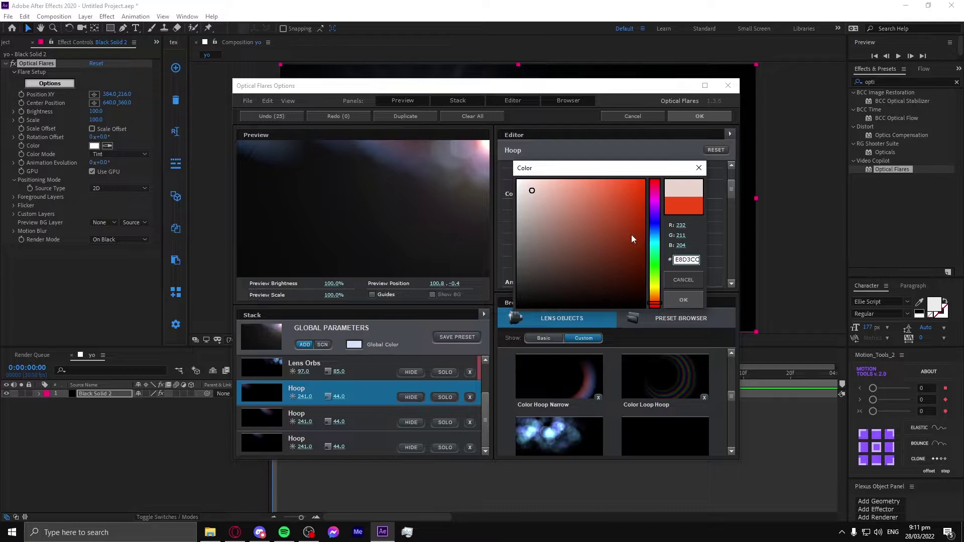
click(681, 302)
click(605, 230)
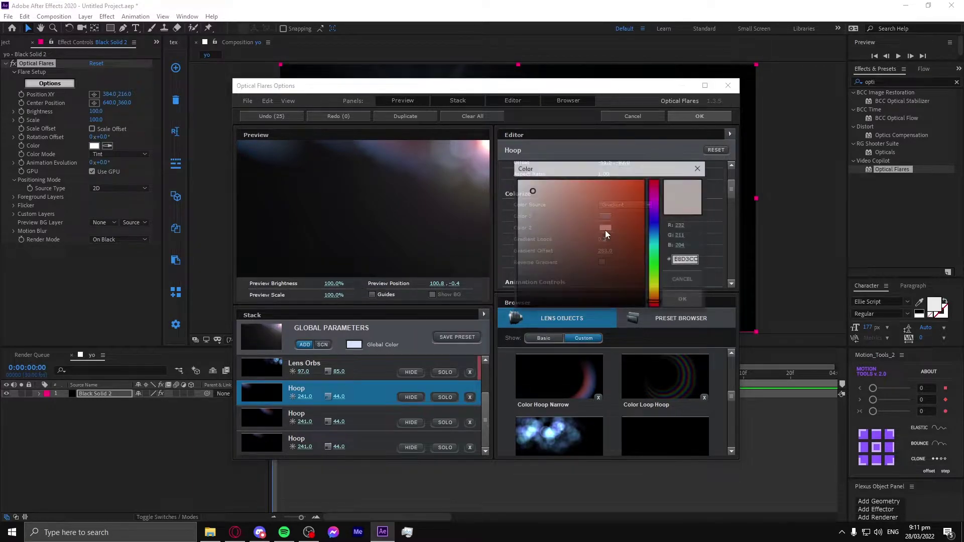
click(683, 301)
click(606, 217)
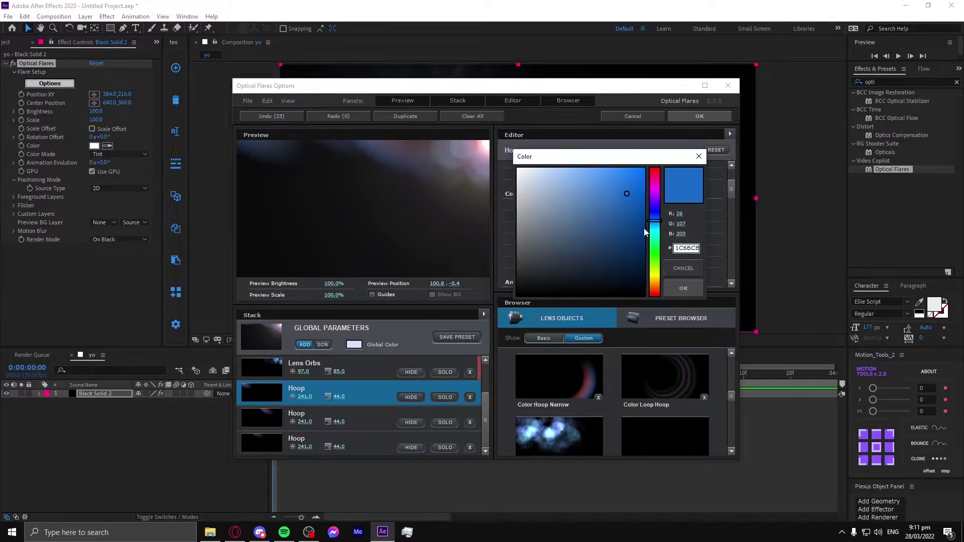
mouse_move(654, 221)
mouse_down()
mouse_move(655, 206)
mouse_move(655, 248)
mouse_move(655, 189)
mouse_move(655, 212)
mouse_up()
drag(560, 176, 569, 171)
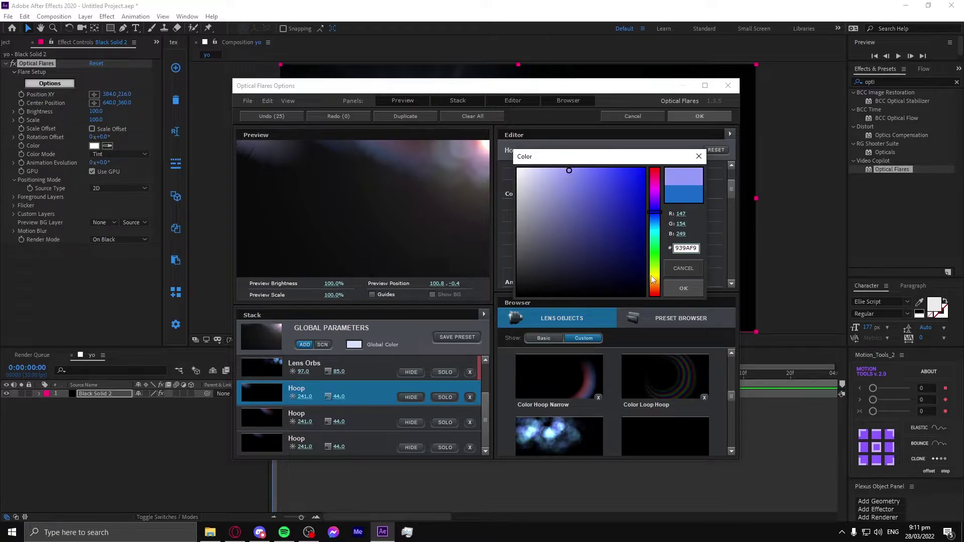
click(682, 290)
Step: Set the middle Hoop's Color 2 to a light purple
click(265, 421)
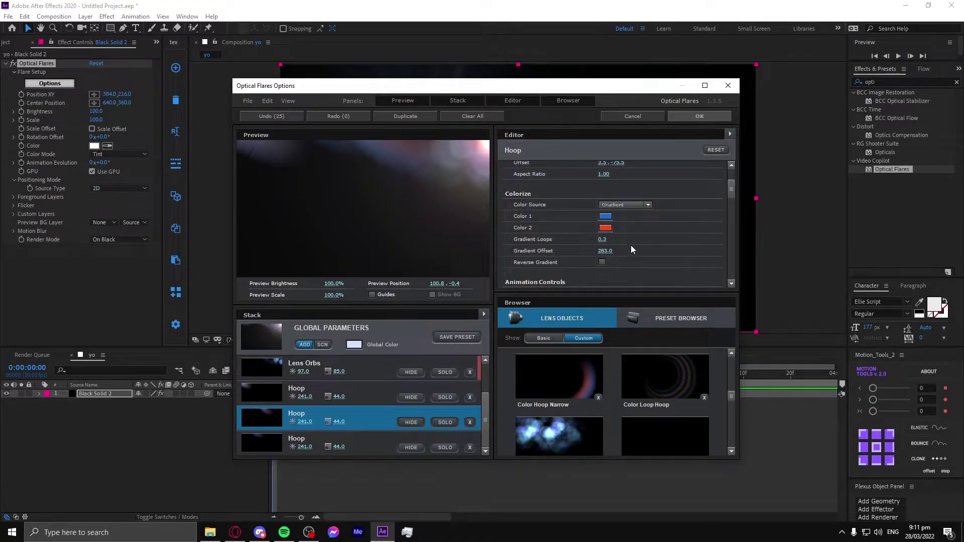
click(605, 228)
click(655, 221)
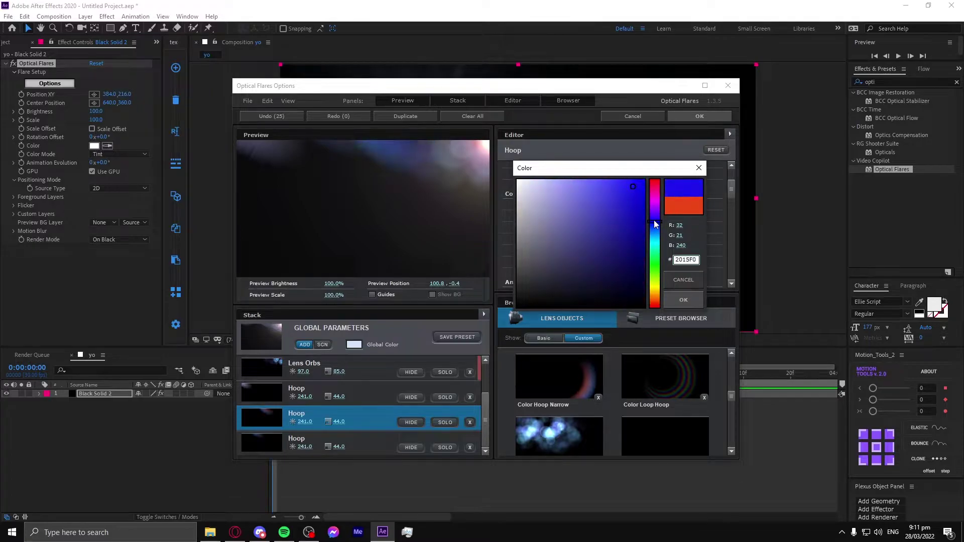
mouse_move(655, 221)
mouse_down()
mouse_move(654, 241)
mouse_move(656, 210)
mouse_up()
drag(563, 191, 571, 186)
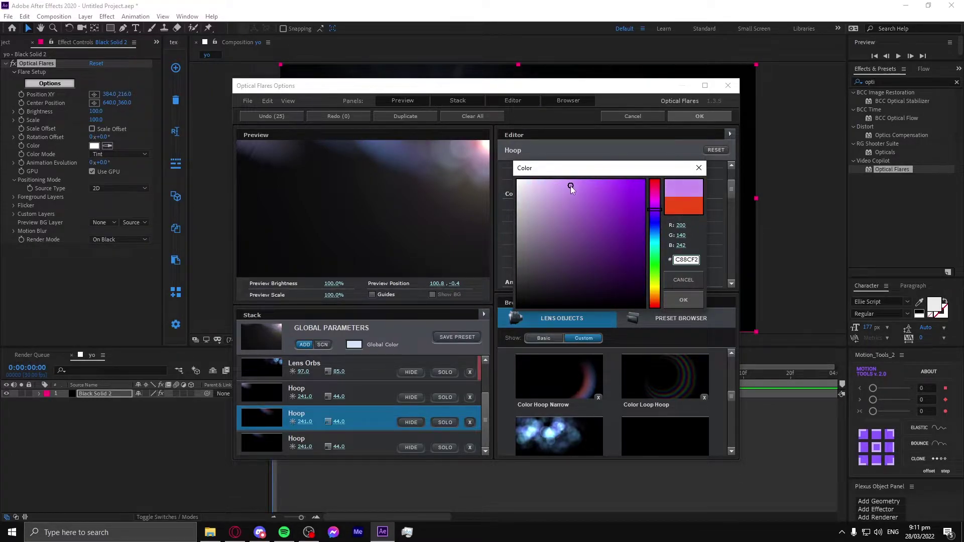
click(684, 300)
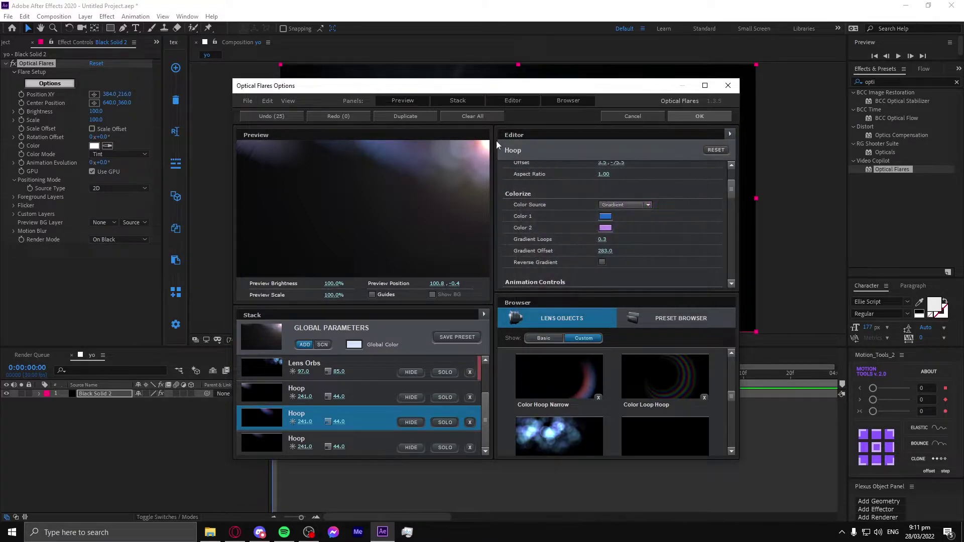
Step: Shrink the middle Hoop's scale to 43.5 and shift its offset
scroll(585, 424, down, 2)
scroll(585, 423, down, 1)
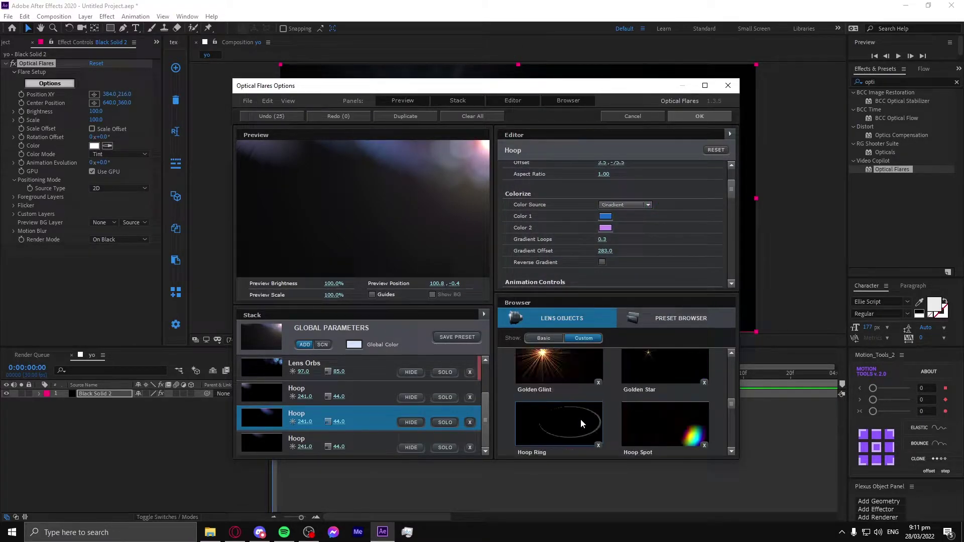
scroll(617, 222, up, 3)
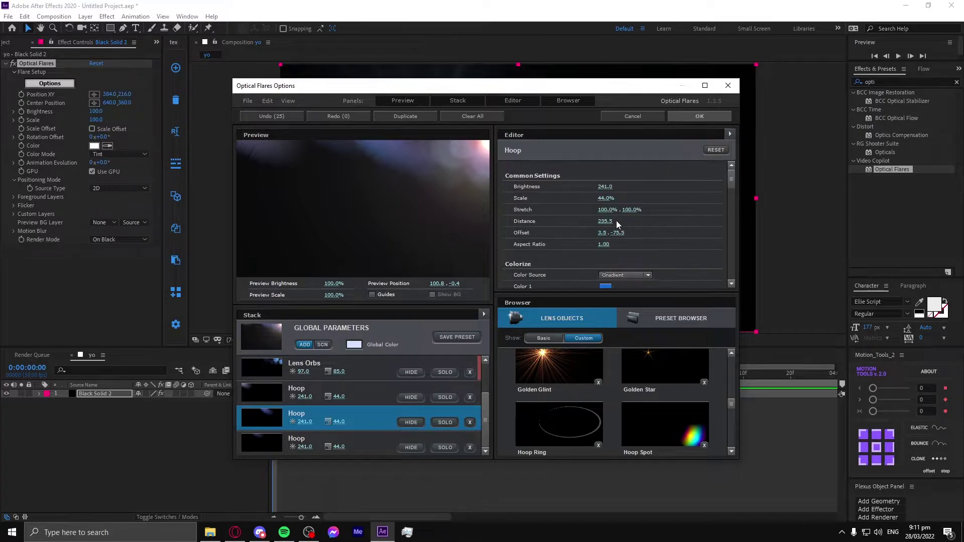
drag(606, 199, 605, 199)
drag(617, 232, 627, 233)
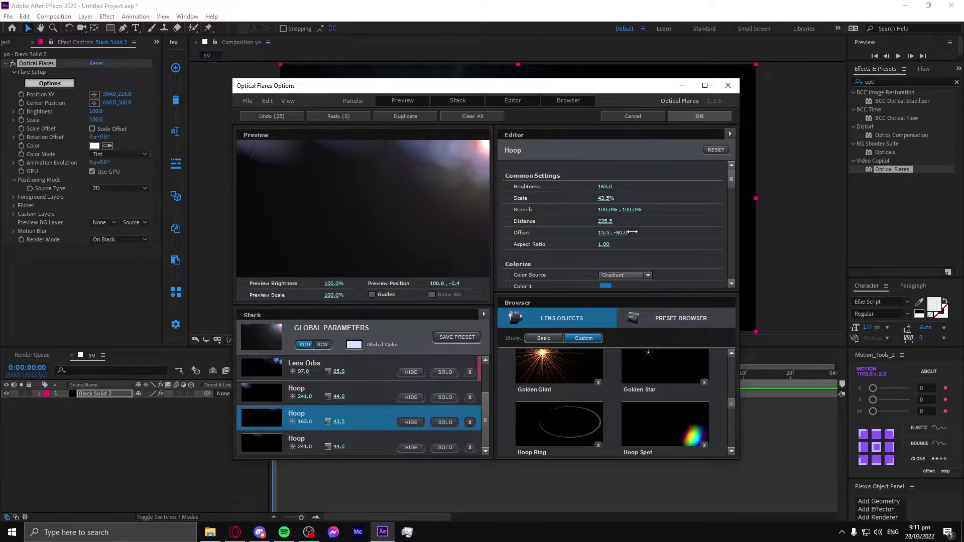
Step: Lower the bottom Hoop's brightness, make its Color 2 white, and recentre the preview flare
click(257, 441)
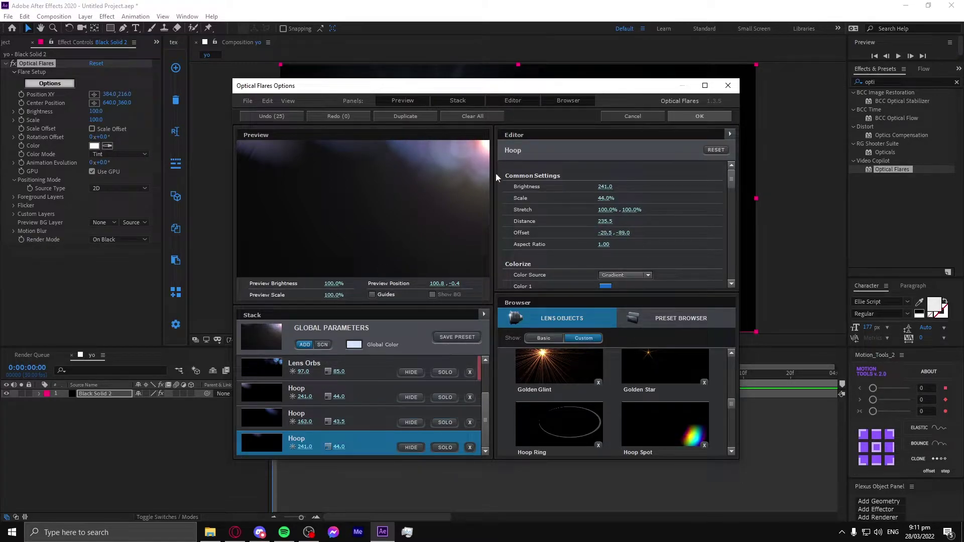
mouse_move(609, 186)
mouse_down()
mouse_move(557, 189)
mouse_move(563, 194)
mouse_up()
scroll(702, 269, down, 3)
click(605, 228)
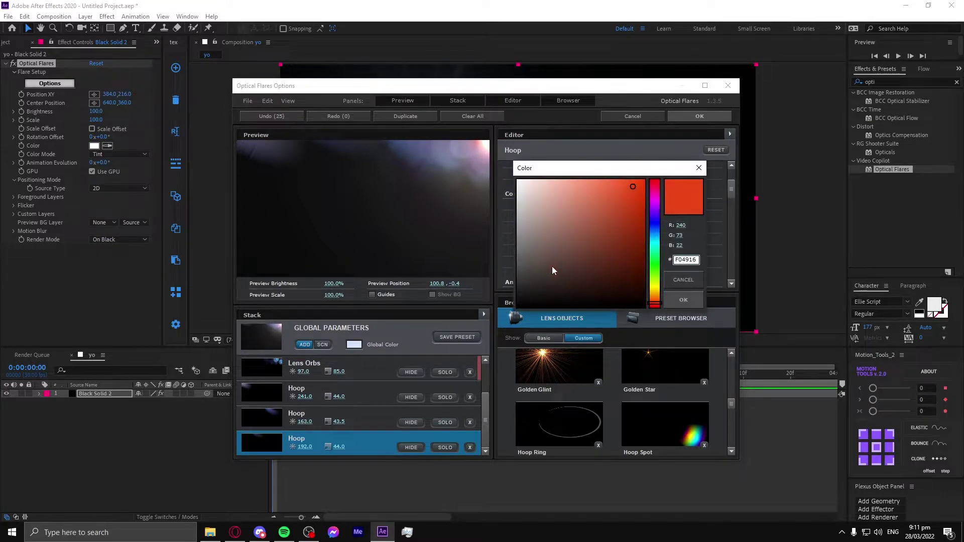
click(693, 301)
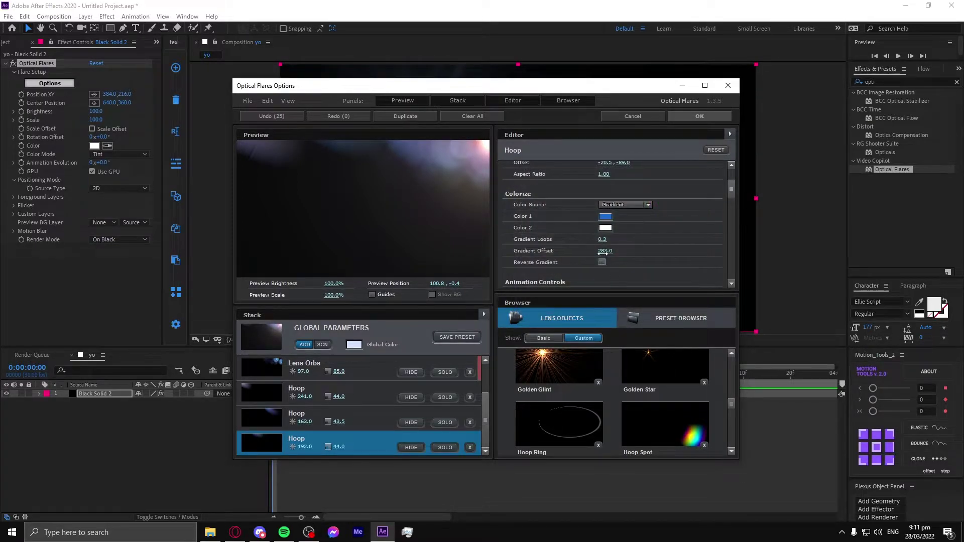
mouse_move(463, 147)
mouse_down()
mouse_move(404, 182)
mouse_move(490, 138)
mouse_up()
Step: Add a Streak element and tone it down to brightness 44 and scale 40%
scroll(564, 397, down, 3)
scroll(562, 399, down, 3)
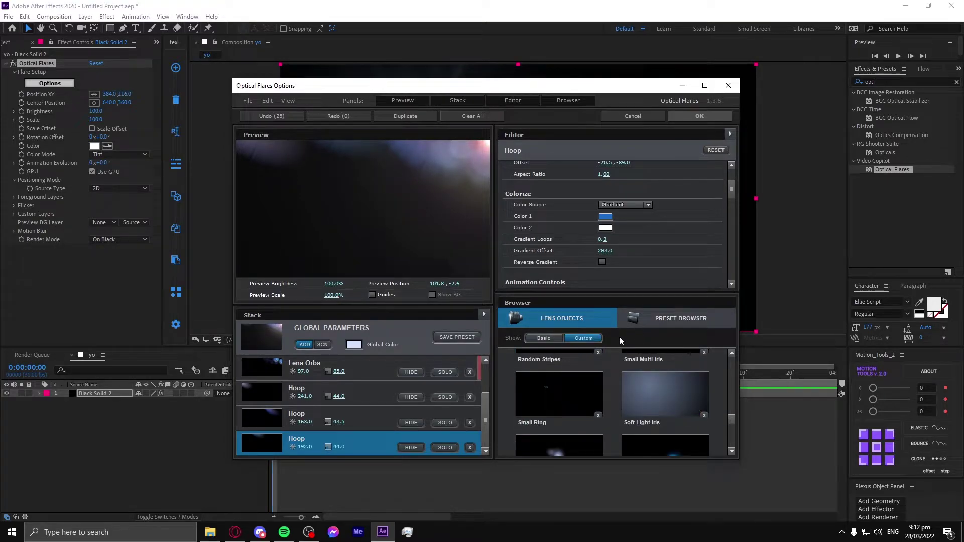
scroll(556, 387, down, 3)
scroll(557, 387, down, 3)
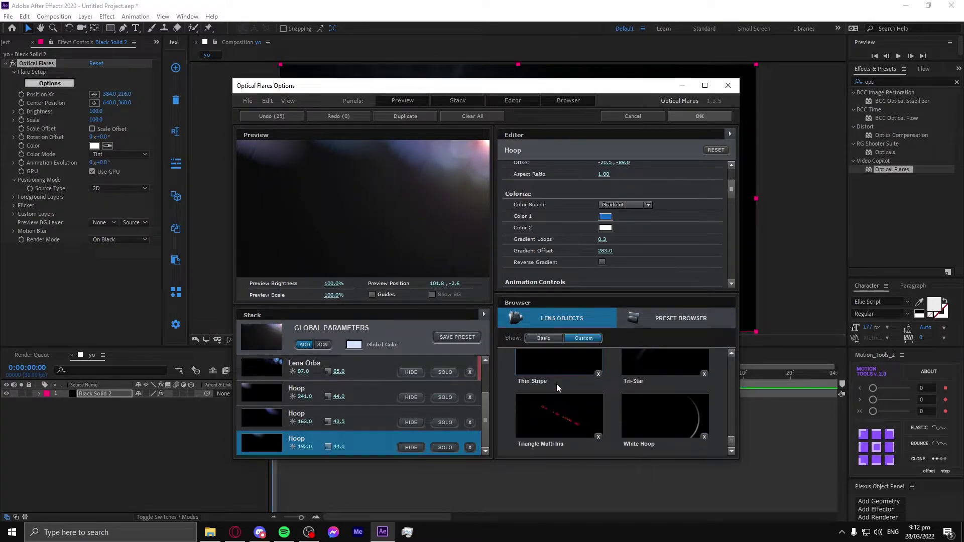
scroll(557, 384, up, 1)
click(628, 407)
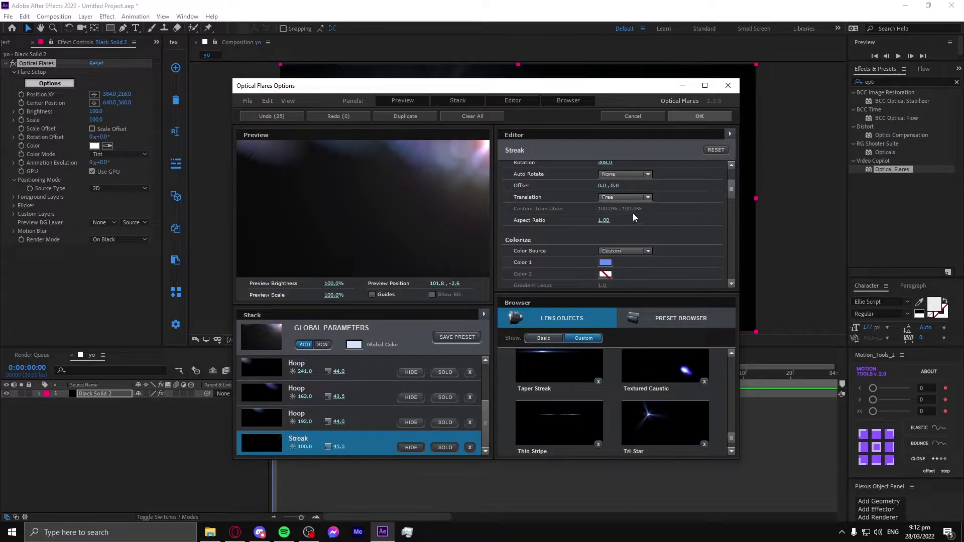
scroll(661, 257, up, 3)
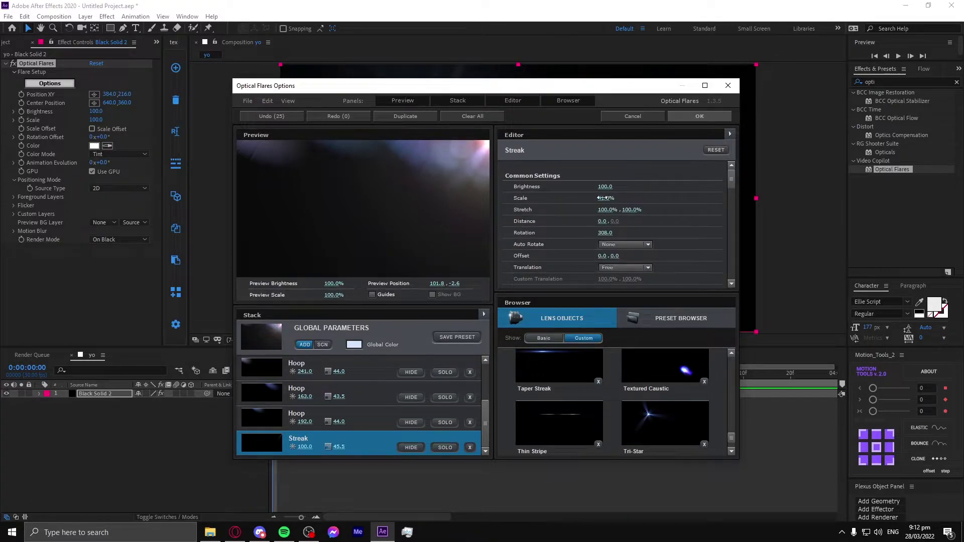
drag(598, 188, 565, 189)
scroll(612, 441, up, 1)
scroll(607, 434, up, 1)
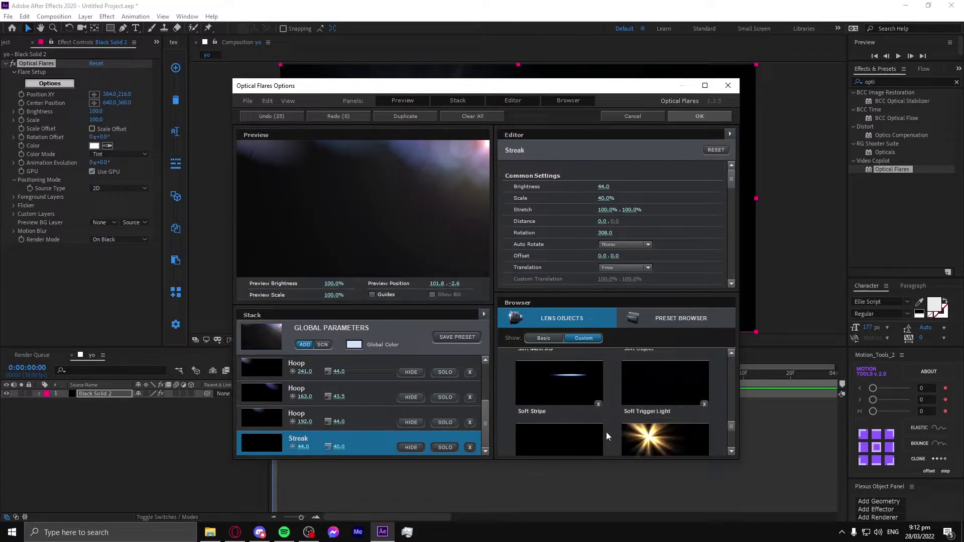
scroll(608, 428, up, 1)
scroll(608, 426, up, 1)
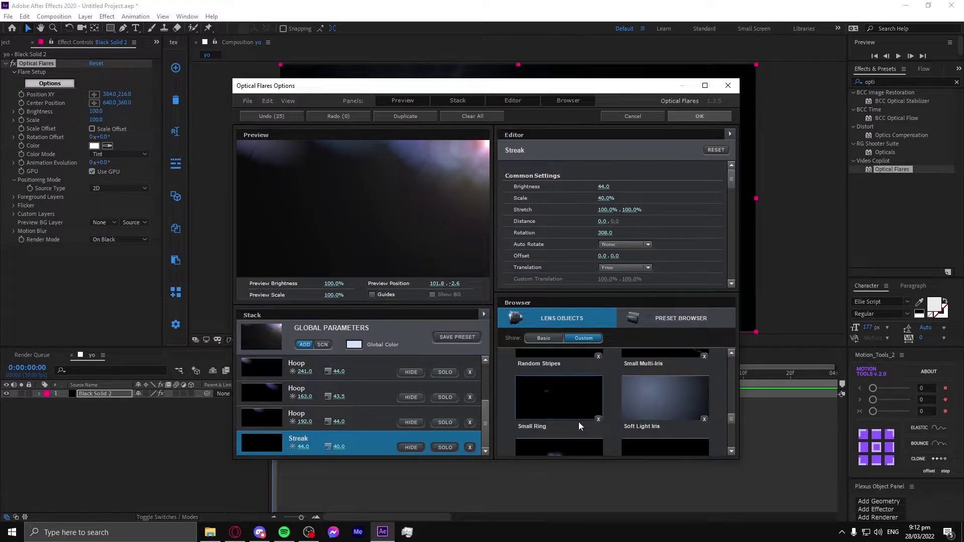
Step: Add a Soft Light Iris element and dim its brightness to 68
click(648, 410)
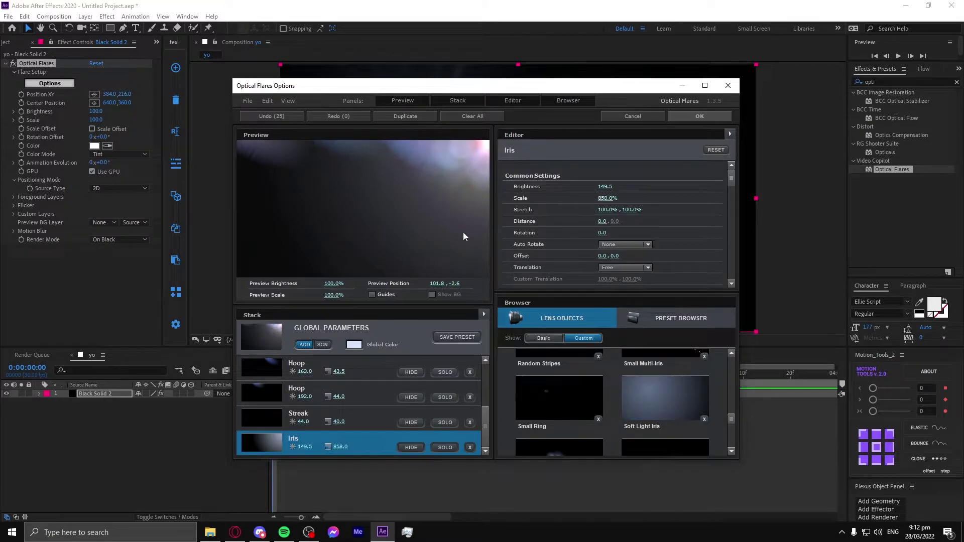
drag(605, 186, 527, 191)
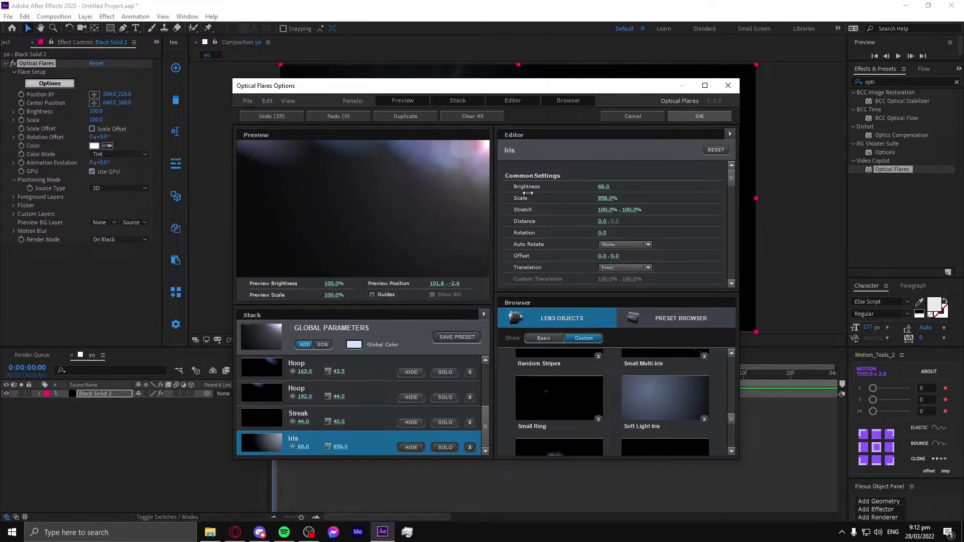
scroll(598, 414, up, 2)
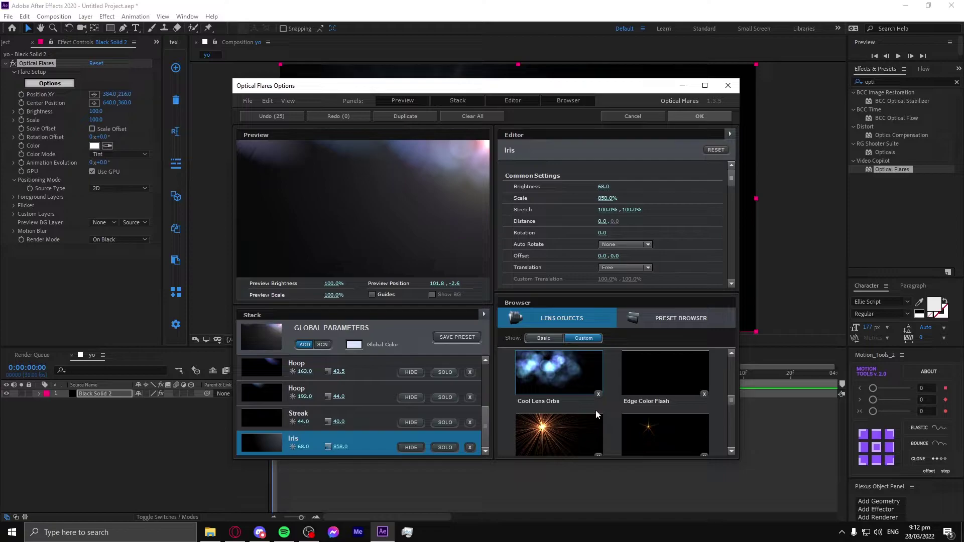
Step: Add Center Rings as a Multi Iris element with a faint brightness of 3.5
scroll(597, 414, down, 1)
scroll(597, 415, down, 1)
scroll(597, 415, down, 1)
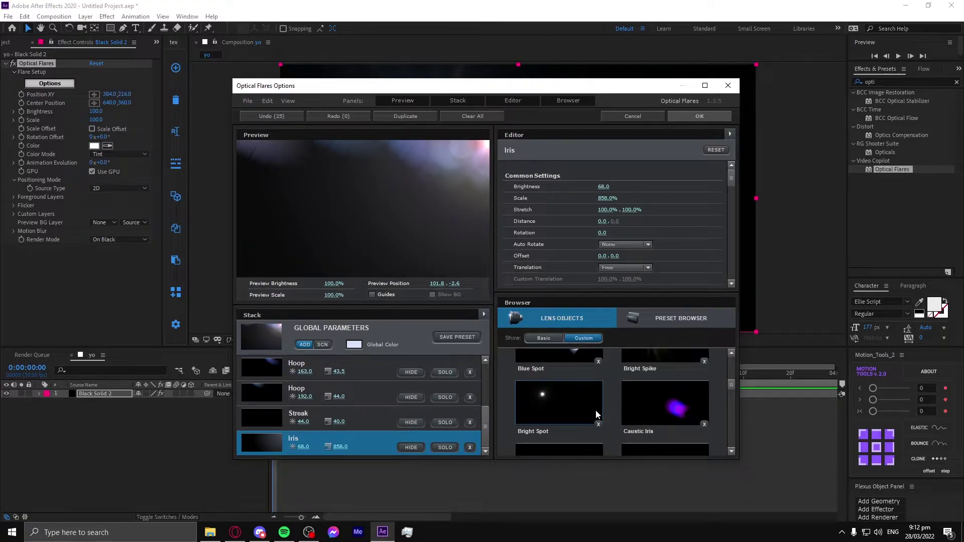
scroll(597, 414, down, 1)
click(640, 406)
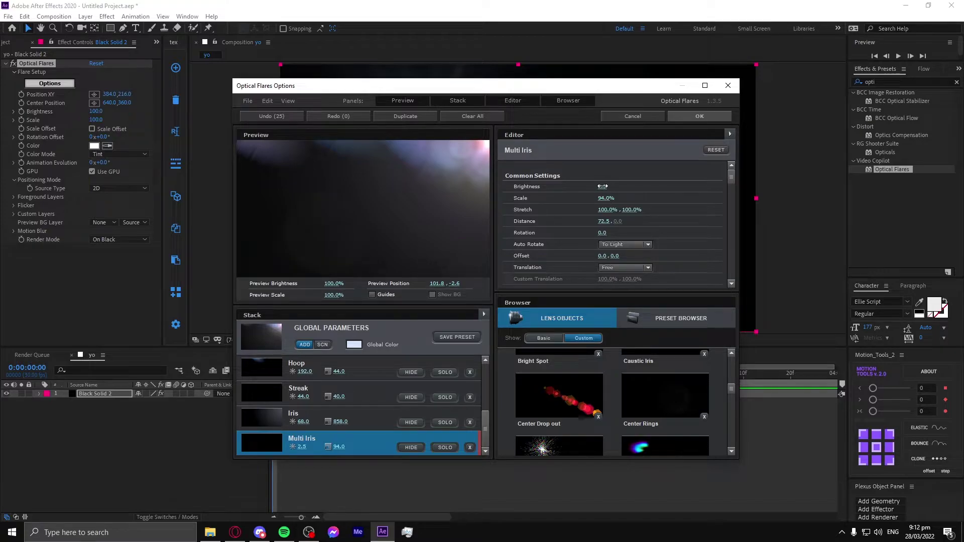
drag(603, 186, 604, 186)
Step: Duplicate a Hoop element and set the copy's offset to 55.0, 47.5 and brightness to 39
scroll(613, 382, up, 3)
click(271, 389)
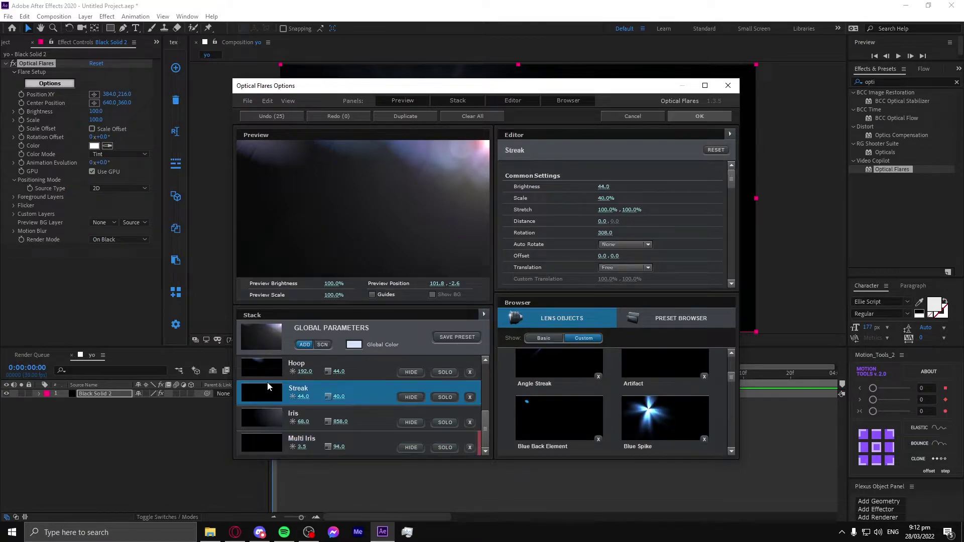
scroll(617, 431, up, 3)
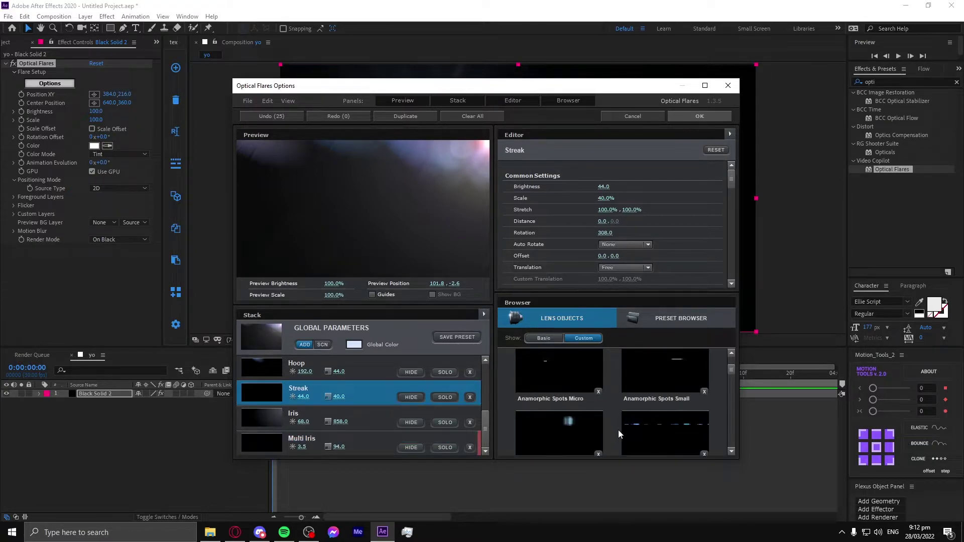
scroll(617, 431, up, 1)
scroll(616, 429, up, 2)
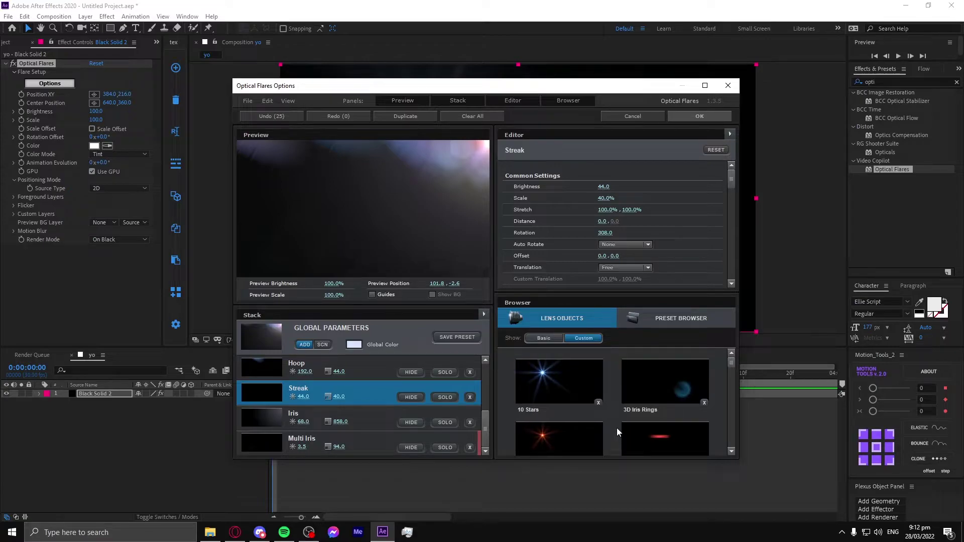
click(261, 425)
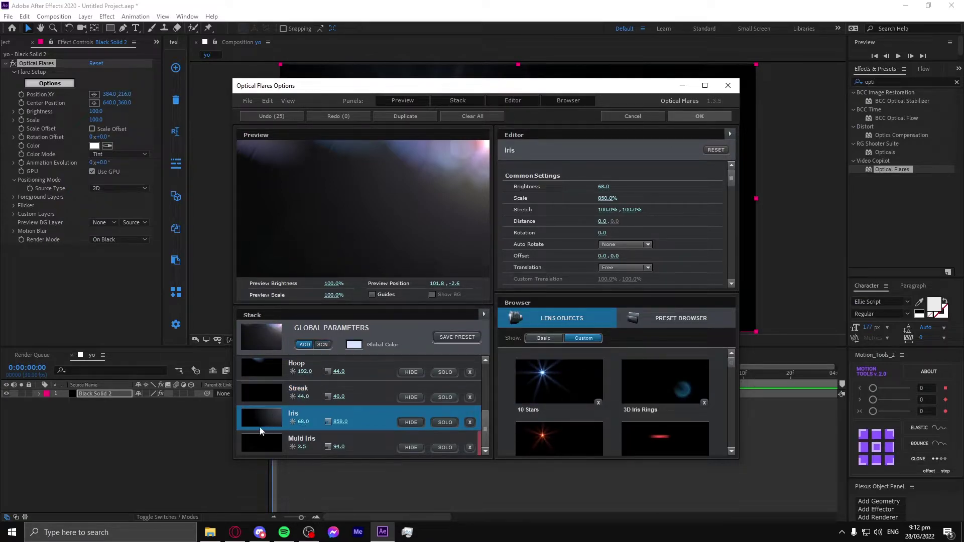
scroll(266, 371, up, 3)
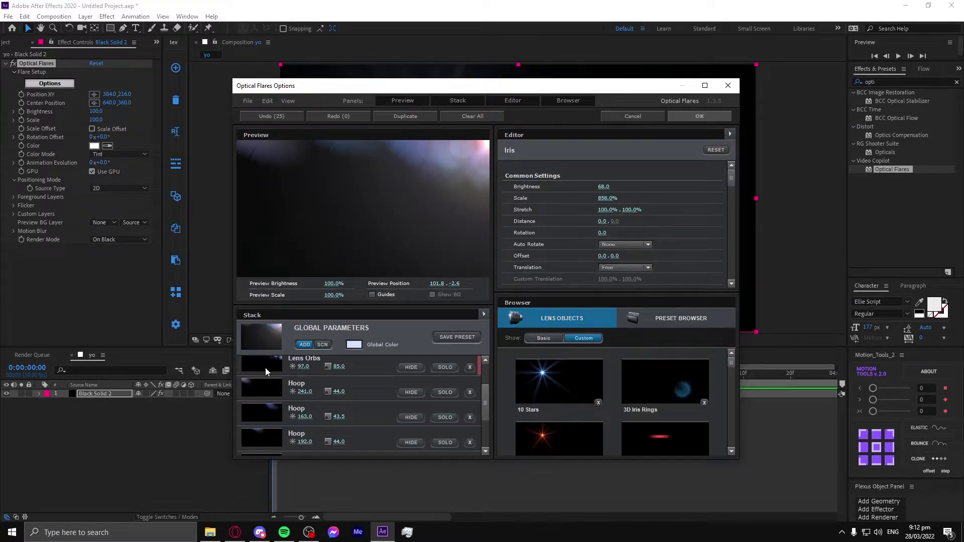
click(264, 414)
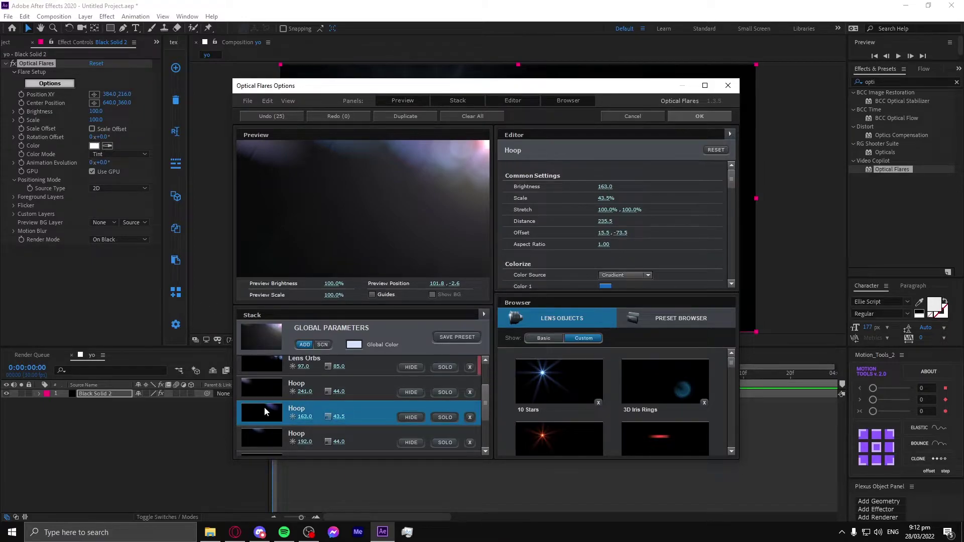
key(ctrl+d)
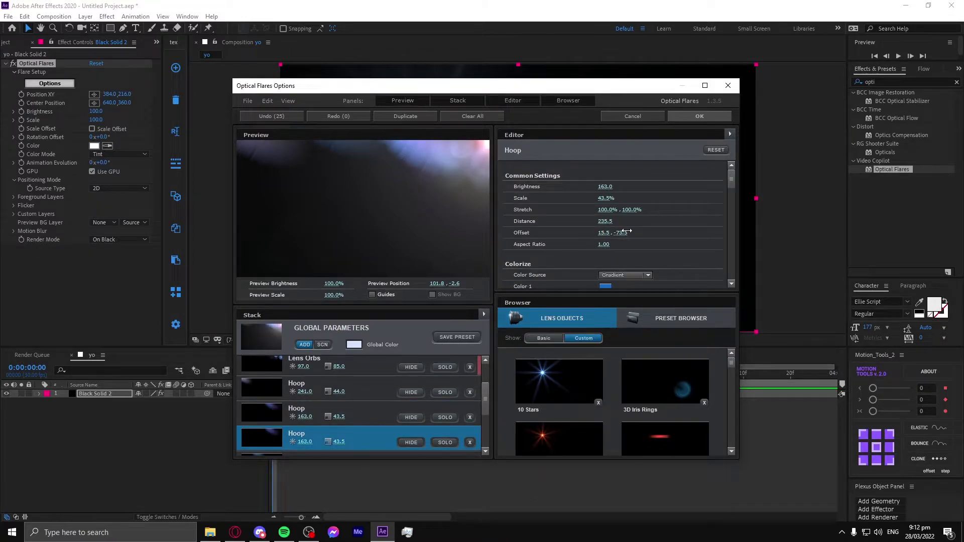
drag(627, 232, 653, 233)
drag(650, 233, 631, 238)
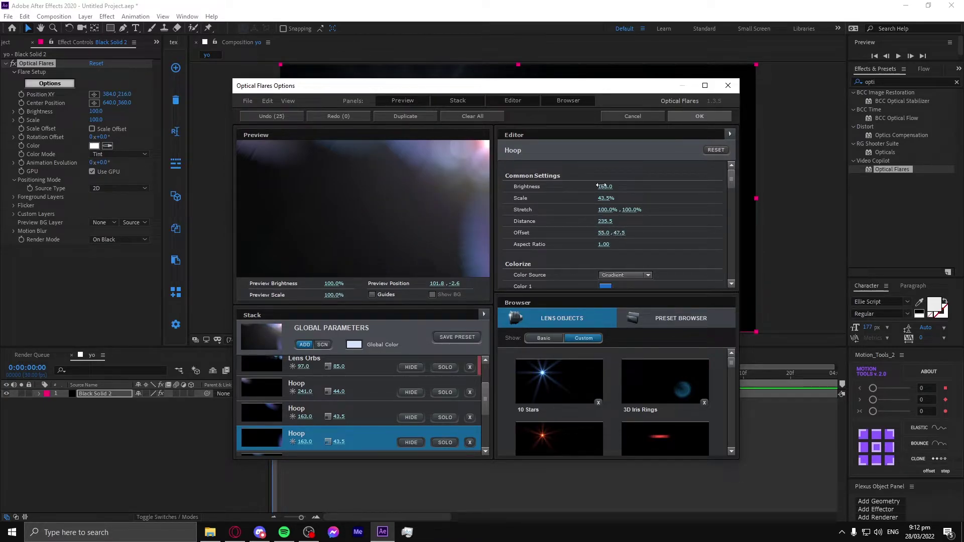
drag(598, 186, 412, 195)
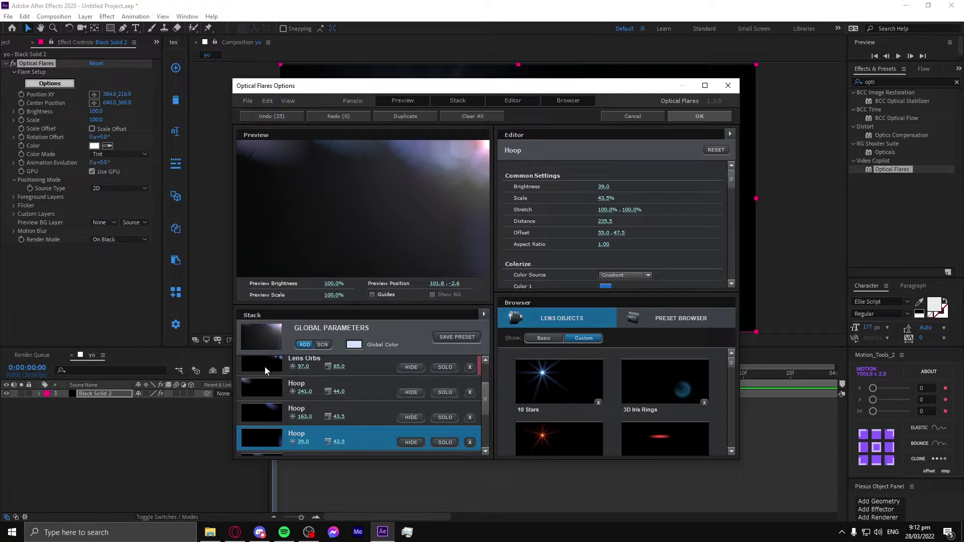
Step: Set the brightest Hoop's (241) Colorize Color 1 to a sky blue
click(267, 387)
scroll(622, 257, down, 5)
scroll(662, 227, up, 5)
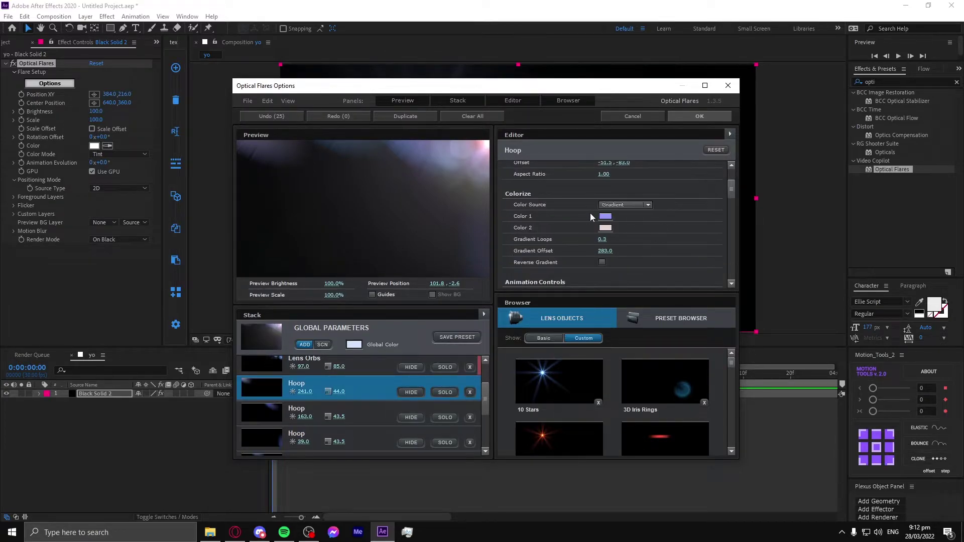
click(589, 213)
click(578, 181)
drag(581, 180, 607, 170)
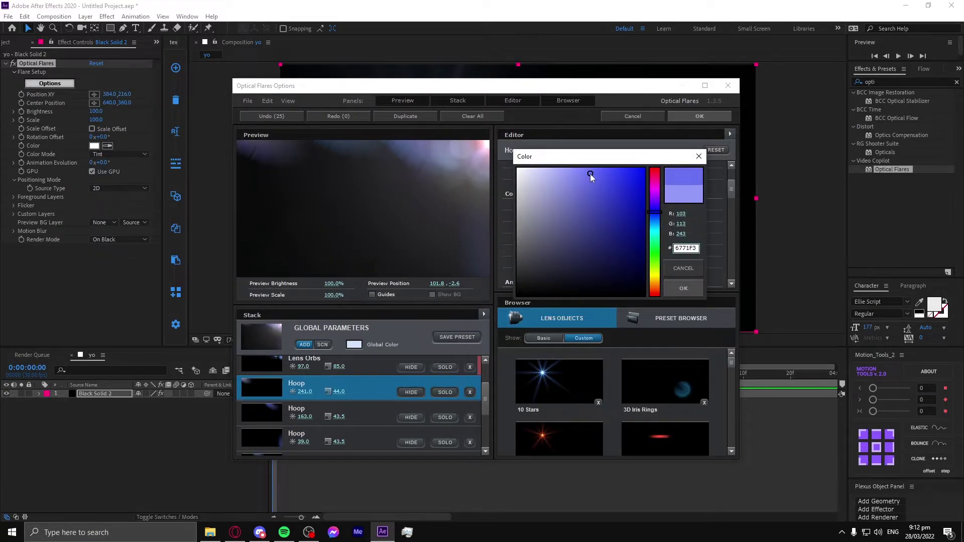
drag(660, 212, 654, 220)
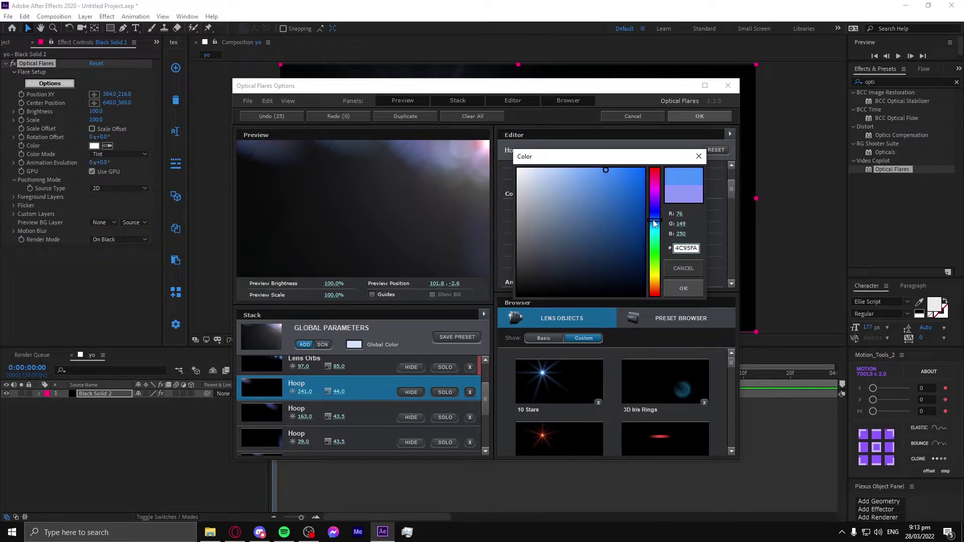
click(674, 288)
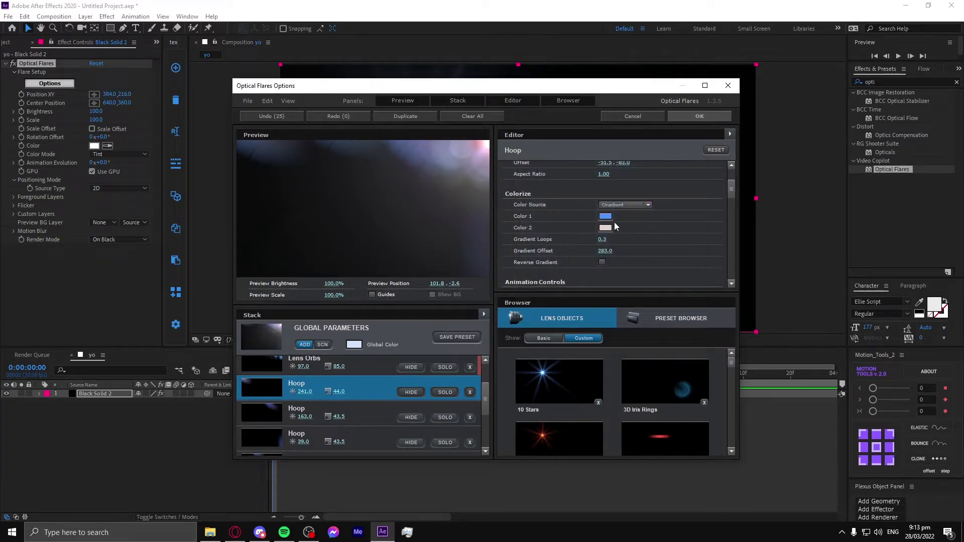
Step: Set that Hoop's Color 2 to lilac DCB7FF
click(609, 224)
drag(655, 217, 658, 209)
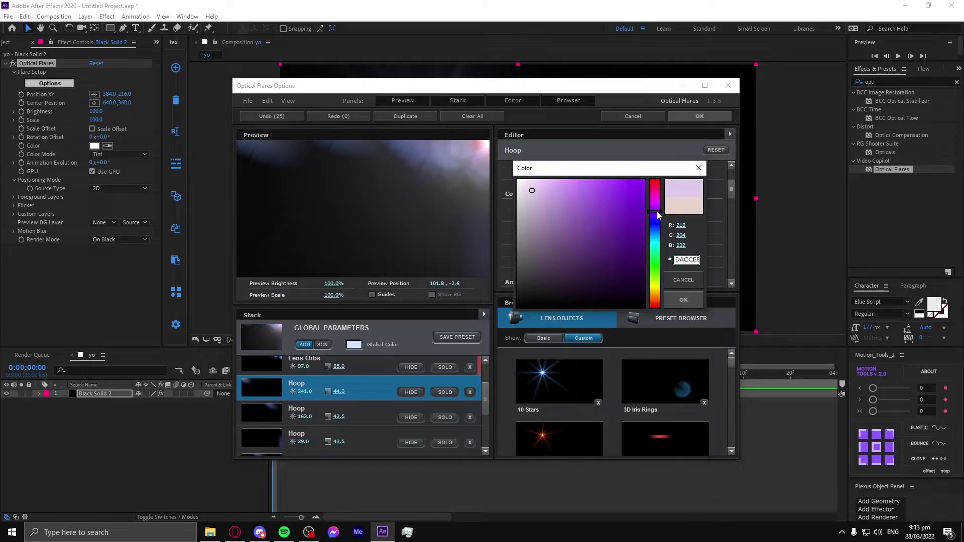
click(552, 179)
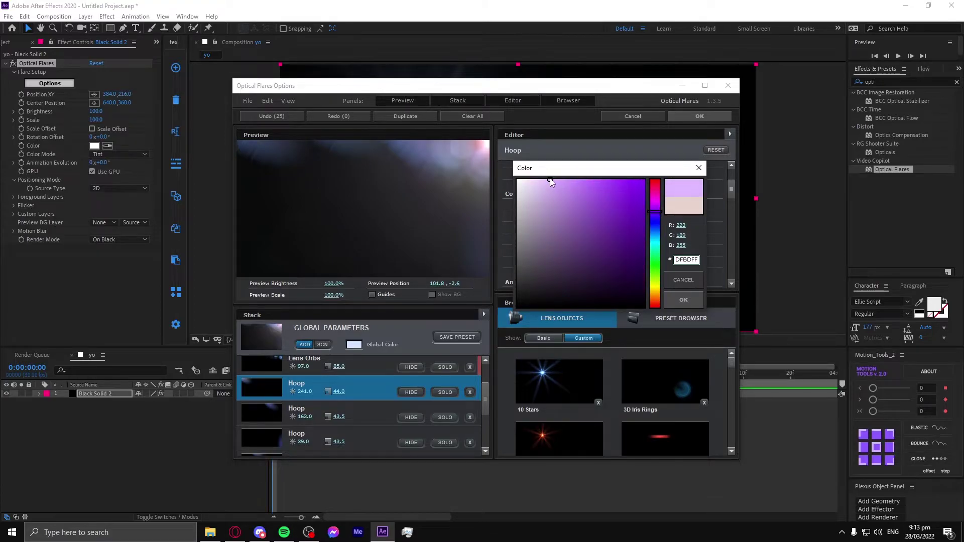
click(674, 301)
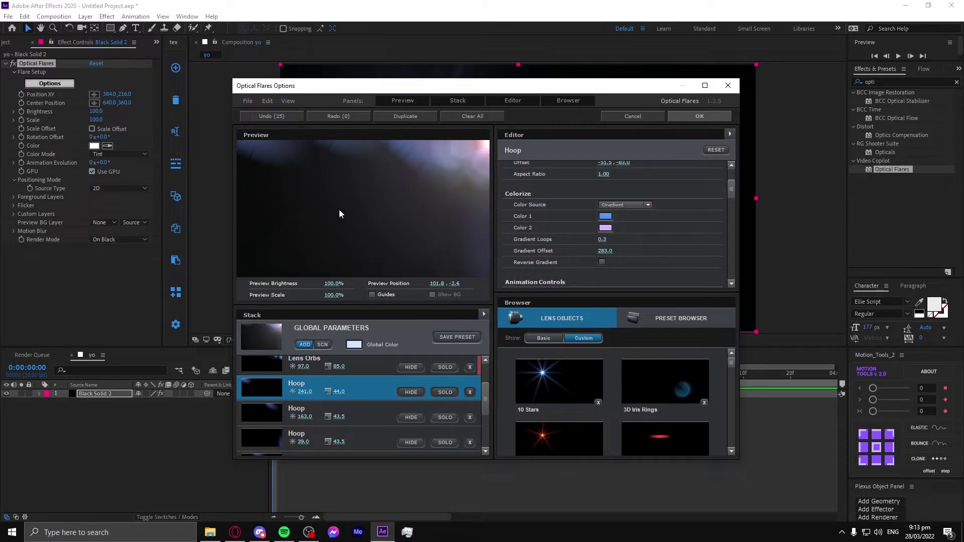
Step: Apply the custom flare and drag its centre to about 1281, -17.7, past the top-right corner
click(693, 117)
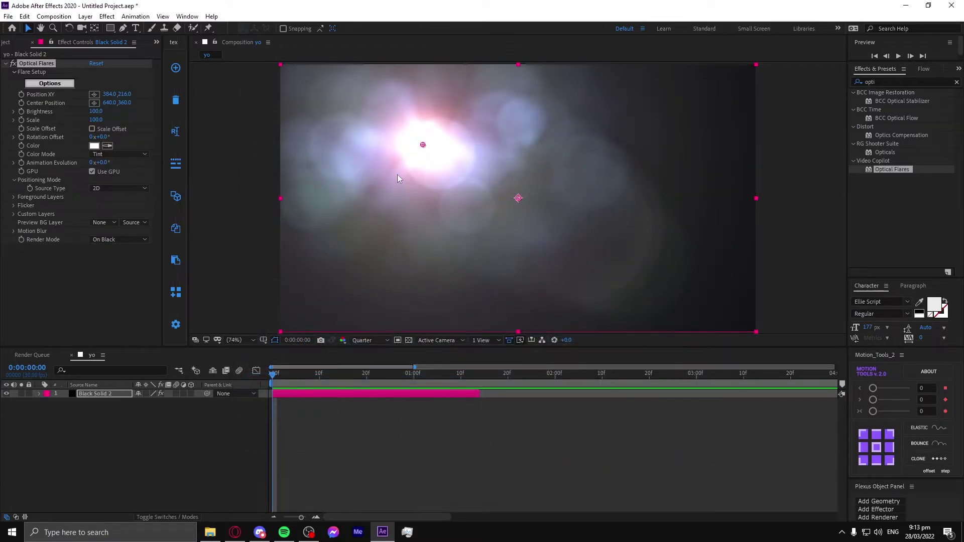
mouse_move(423, 146)
mouse_down()
mouse_move(717, 99)
mouse_move(753, 59)
mouse_move(733, 82)
mouse_up()
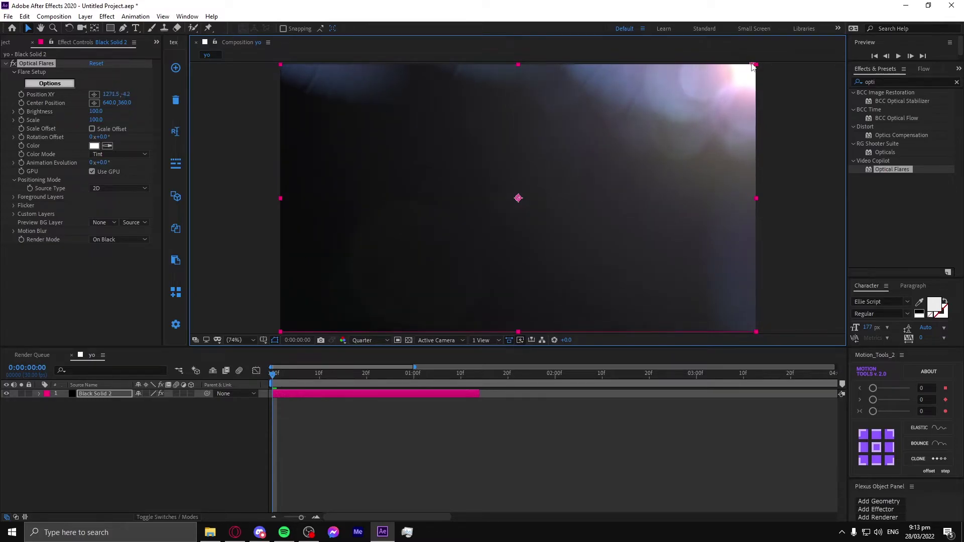
drag(736, 82, 756, 58)
Step: Keyframe the flare Brightness from 0 at the start to 90 at 0:00:01:13
drag(96, 112, 89, 113)
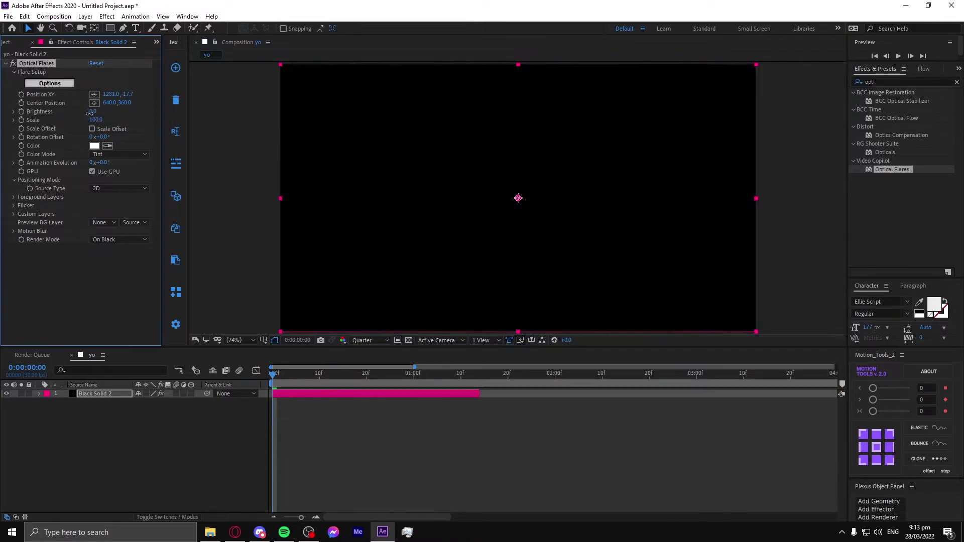
key(u)
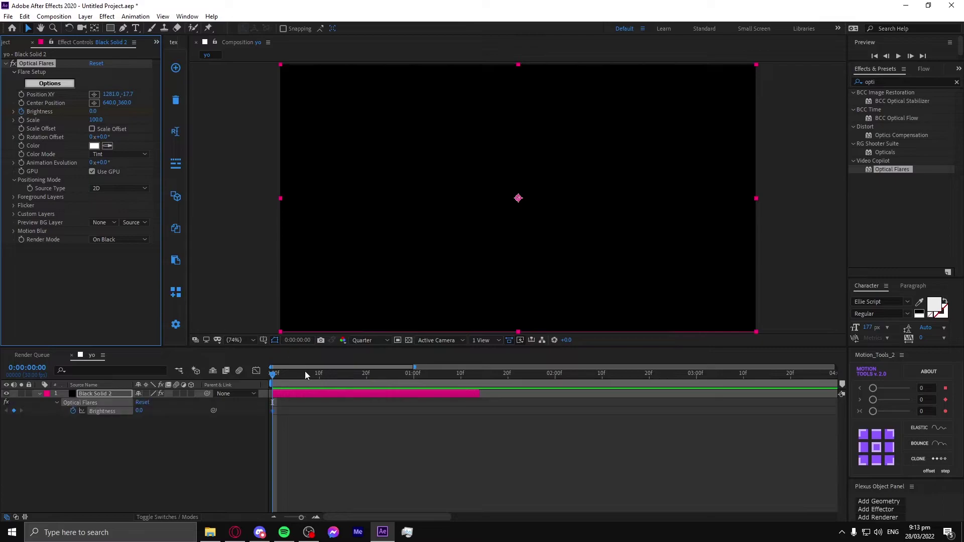
drag(390, 374, 474, 375)
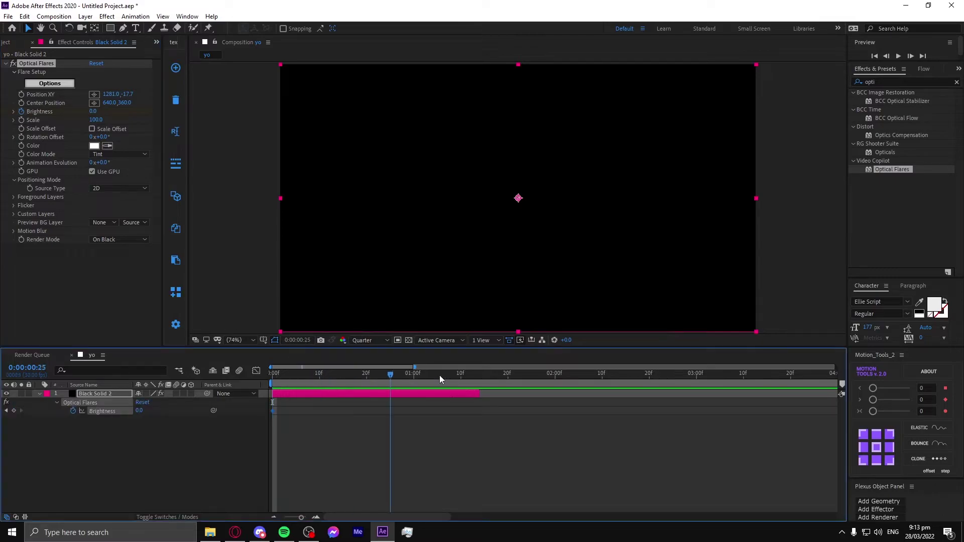
click(94, 112)
text(90)
key(Return)
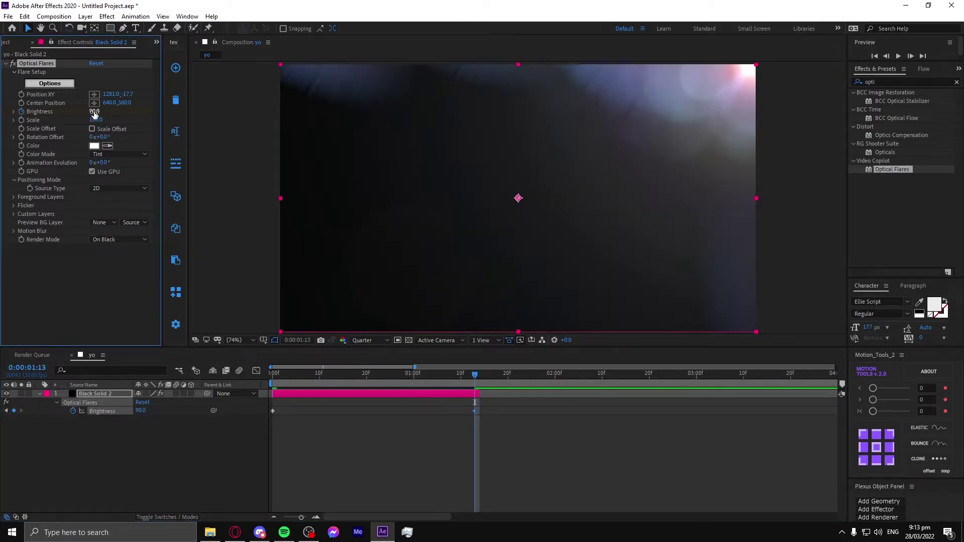
Step: Ease both Brightness keyframes by reshaping their bezier handles in the speed graph
drag(475, 412, 258, 438)
click(256, 370)
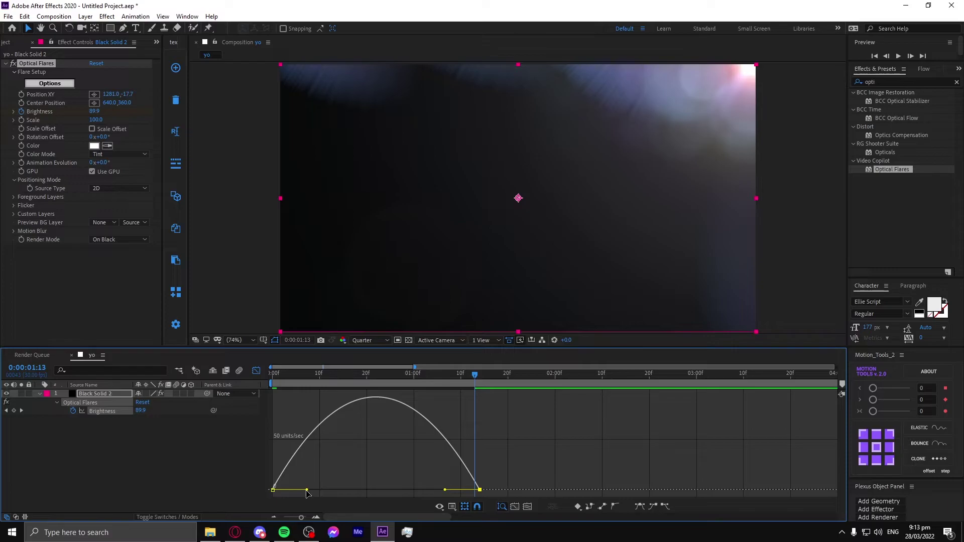
drag(307, 490, 280, 489)
drag(273, 382, 446, 385)
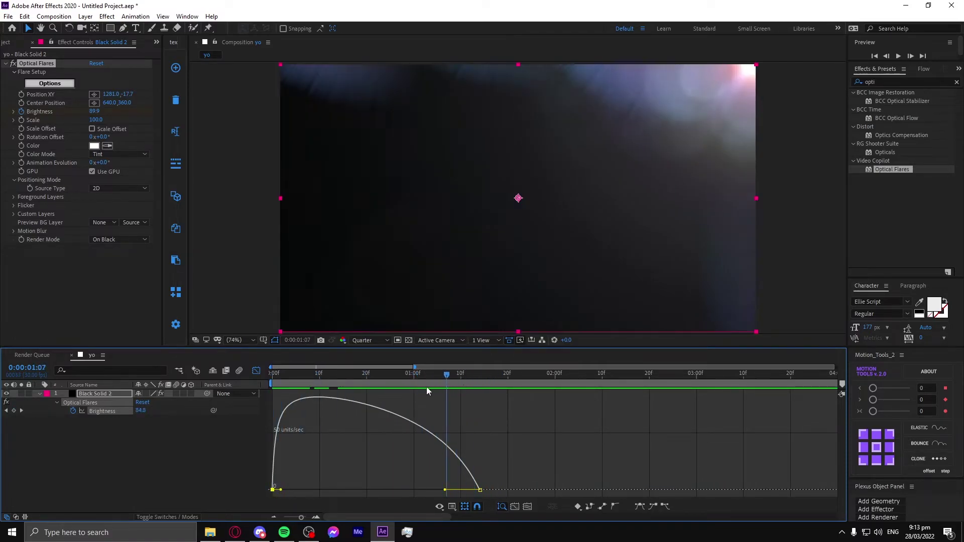
key(Home)
click(257, 371)
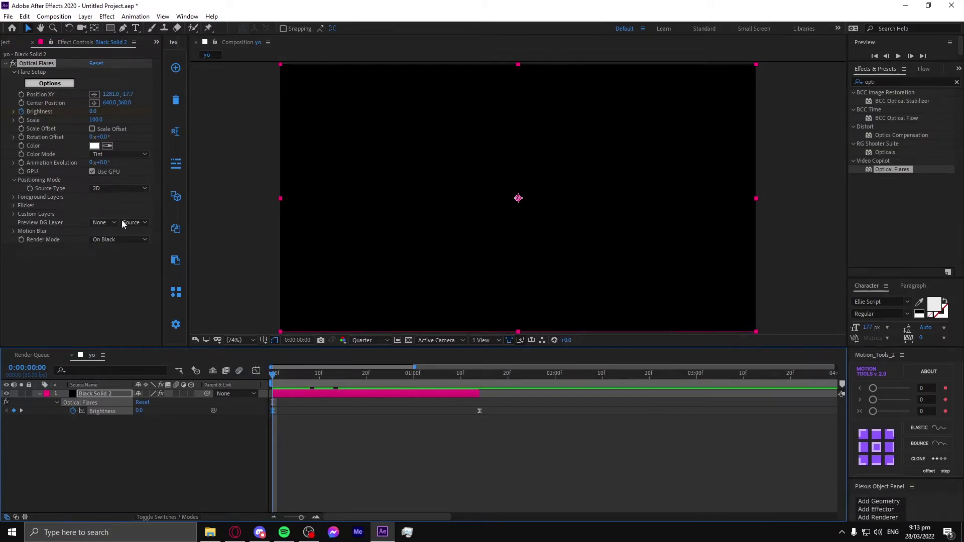
Step: At frame 23, keyframe the flare's Position XY at 1192.0, -41.7, above the top-right corner
drag(324, 374, 381, 374)
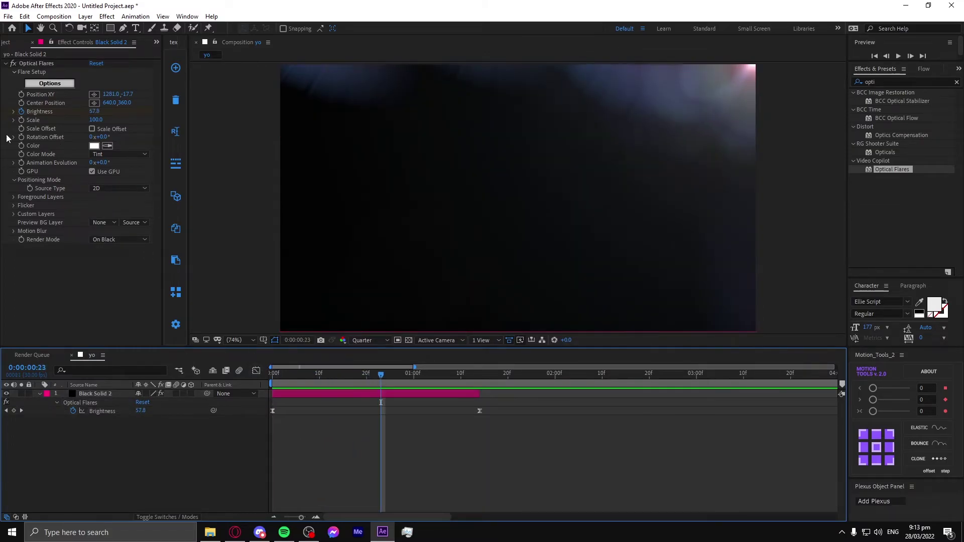
drag(117, 95, 119, 95)
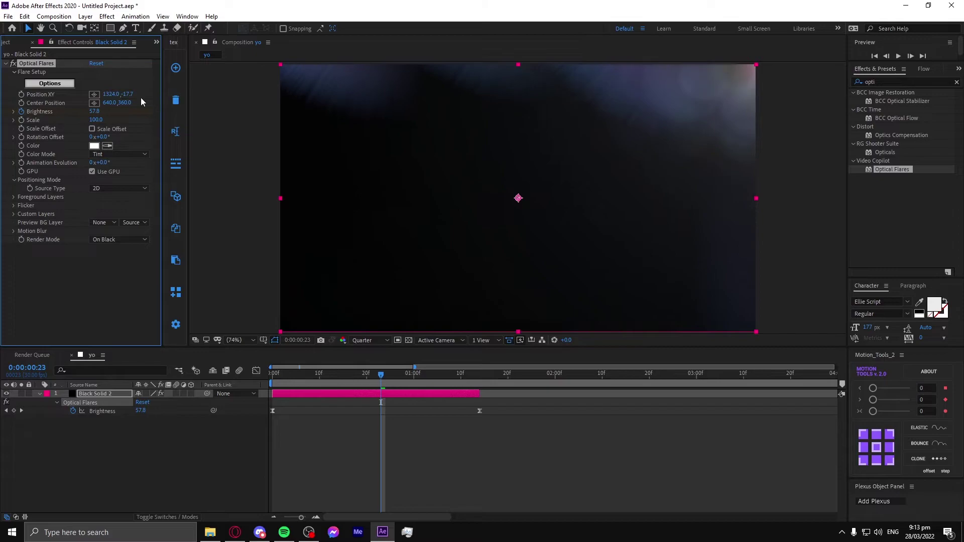
key(comma)
drag(120, 95, 121, 94)
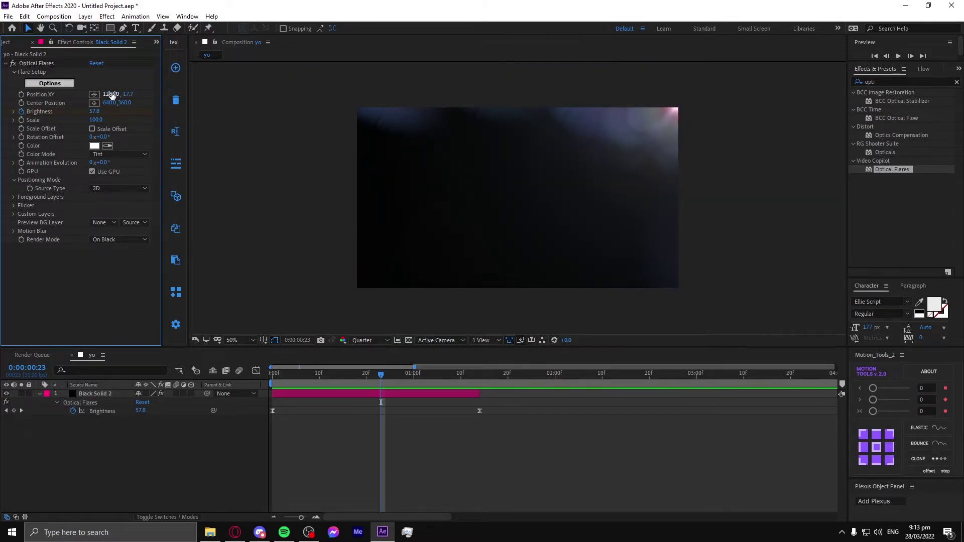
key(ctrl+z)
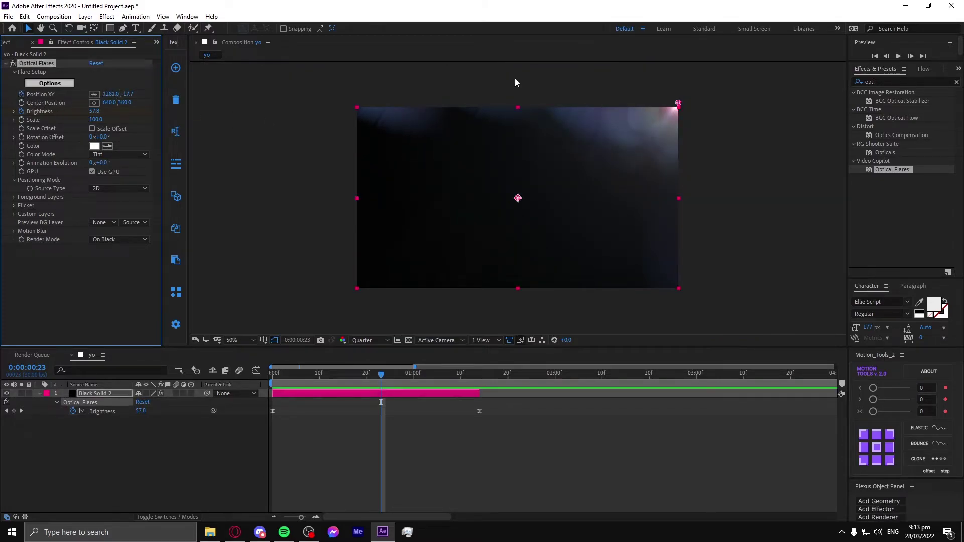
click(678, 102)
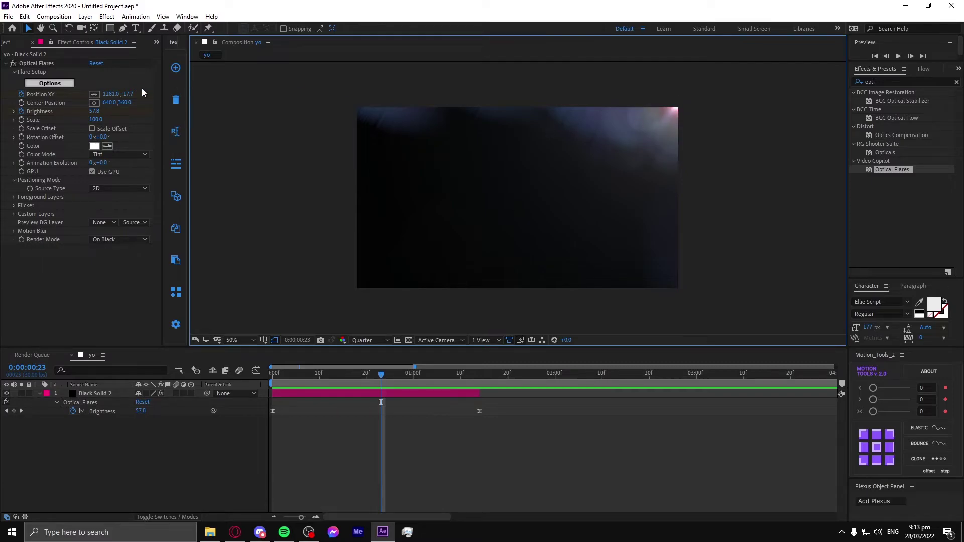
drag(108, 94, 112, 94)
mouse_move(680, 104)
mouse_down()
mouse_move(680, 88)
mouse_move(657, 97)
mouse_up()
Step: Move the Position XY keyframe to frame 0 and add a second one further right, near 1:14
key(u)
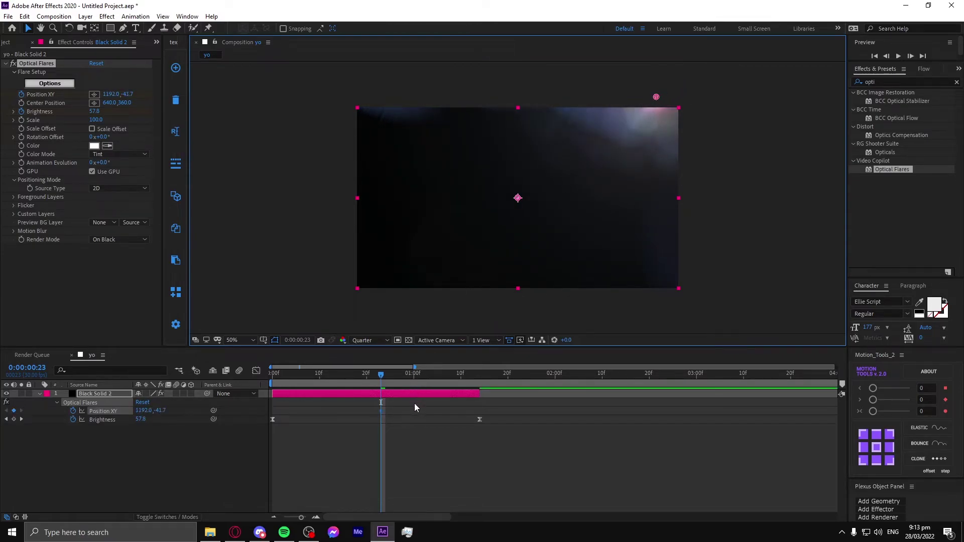
drag(381, 411, 272, 411)
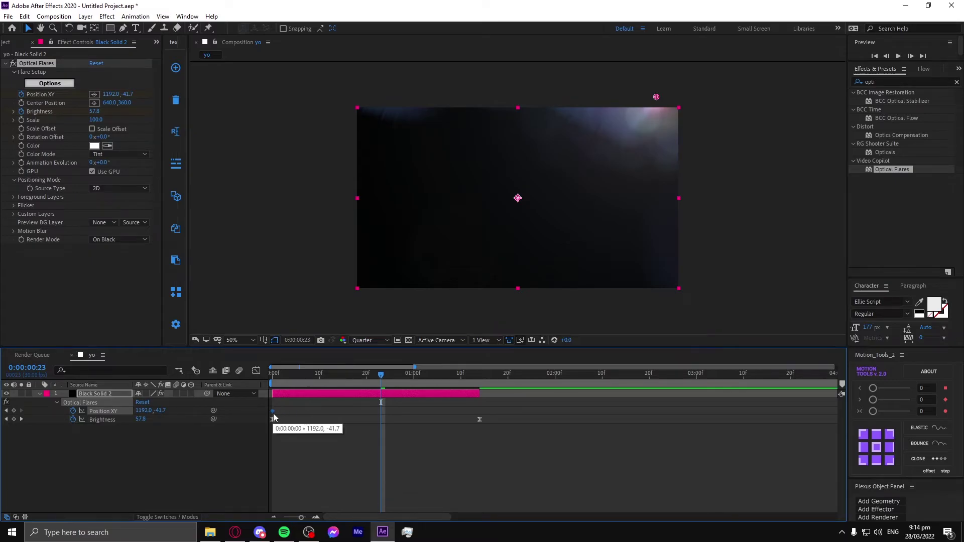
click(403, 383)
drag(404, 383, 423, 383)
mouse_move(656, 97)
mouse_down()
mouse_move(690, 100)
mouse_move(690, 108)
mouse_move(690, 92)
mouse_up()
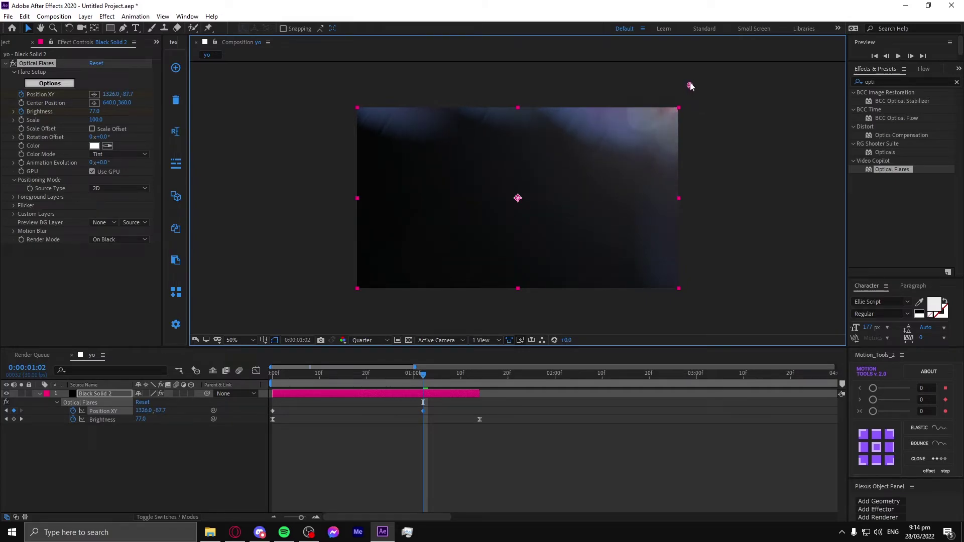
drag(691, 87, 692, 85)
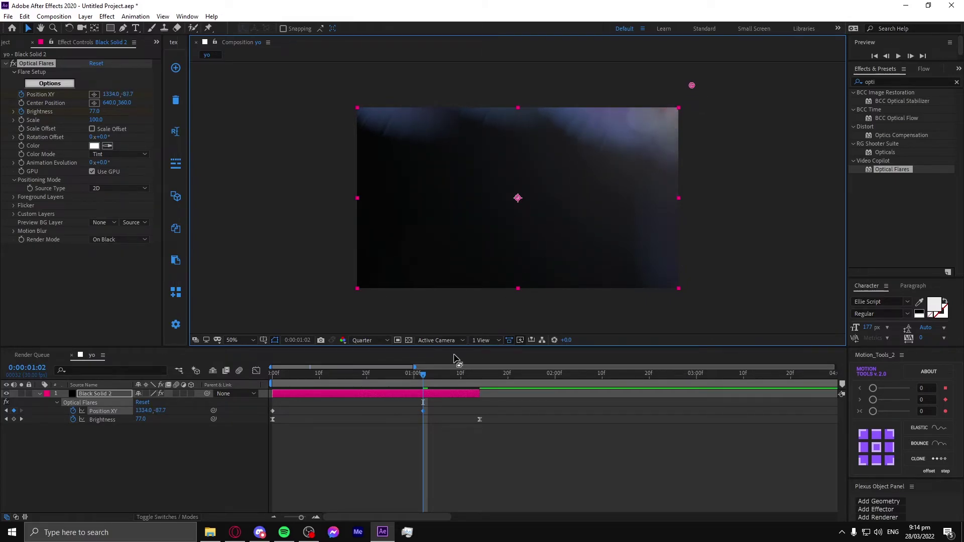
mouse_move(423, 411)
mouse_down()
mouse_move(486, 413)
mouse_move(264, 412)
mouse_up()
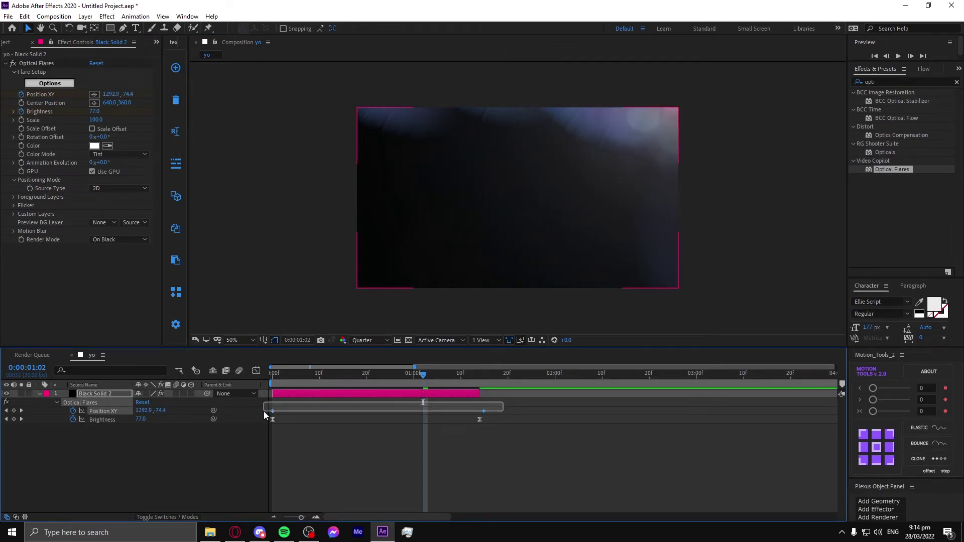
Step: Easy Ease both position keyframes, adjust their speed curve, and preview the drift
key(F9)
click(256, 370)
mouse_move(534, 431)
mouse_down()
mouse_move(315, 490)
mouse_move(285, 490)
mouse_up()
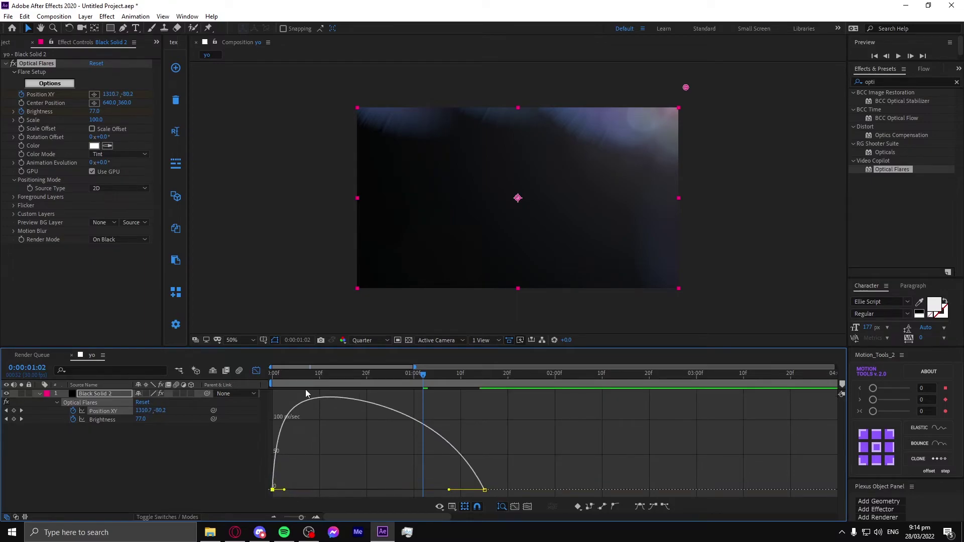
click(275, 381)
key(space)
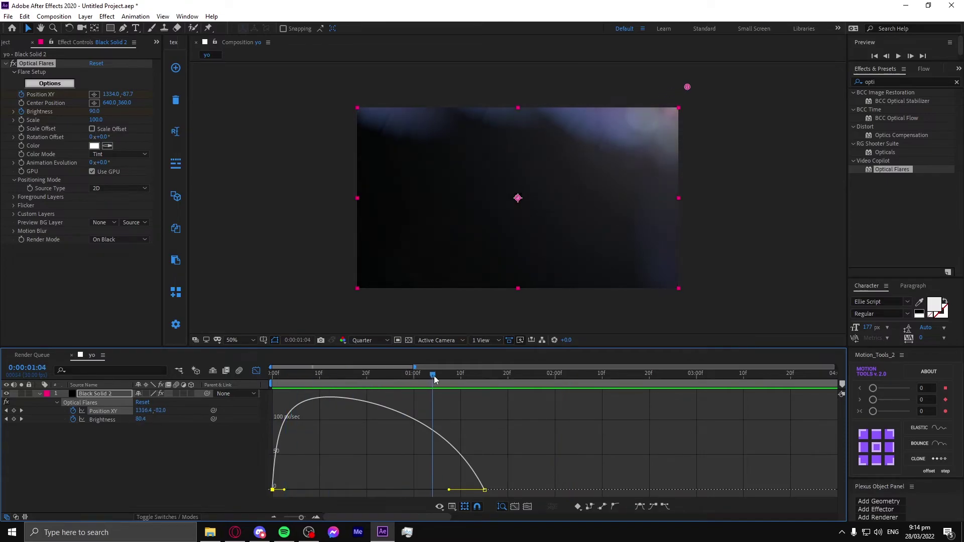
key(space)
click(254, 371)
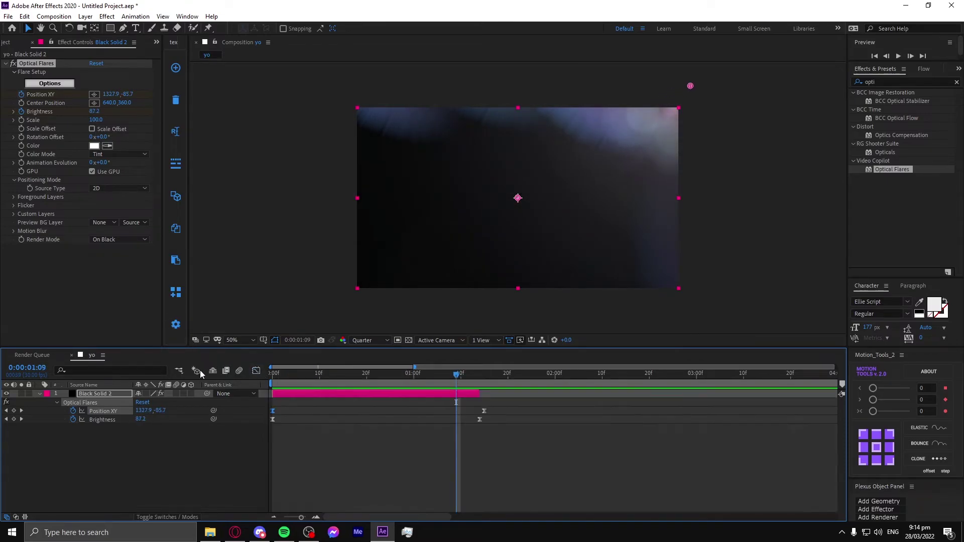
Step: In Optical Flares Options, move the preview flare to the top-right corner
click(62, 84)
scroll(310, 397, down, 3)
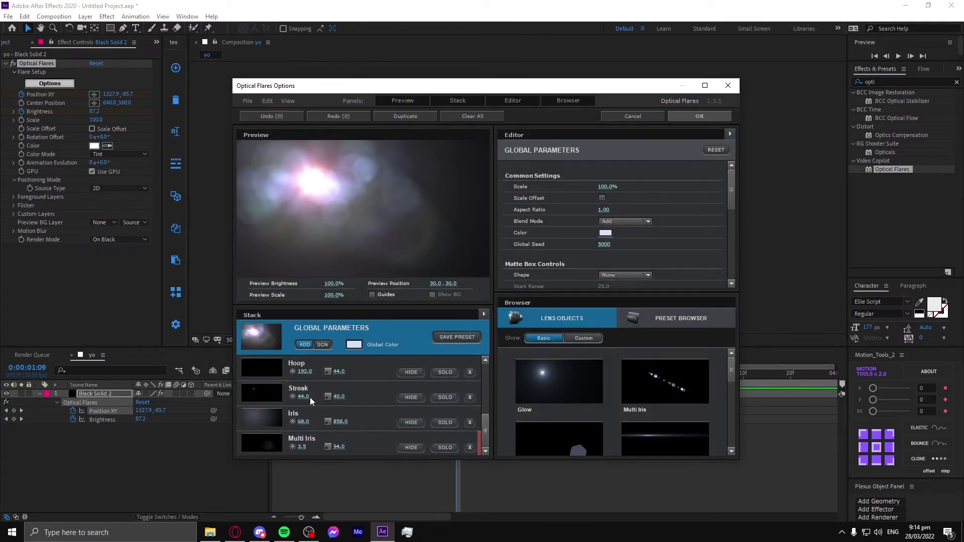
drag(322, 206, 487, 140)
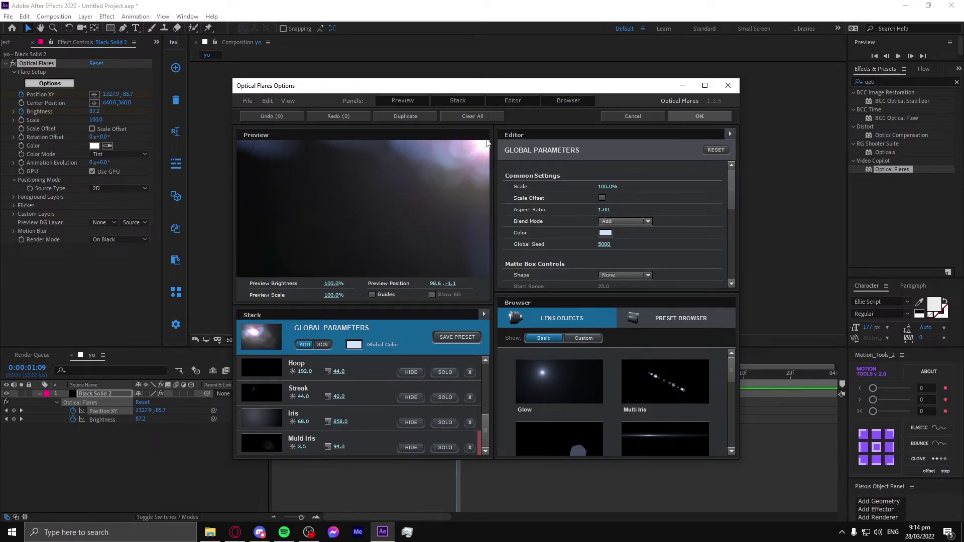
scroll(271, 417, up, 1)
scroll(267, 430, down, 1)
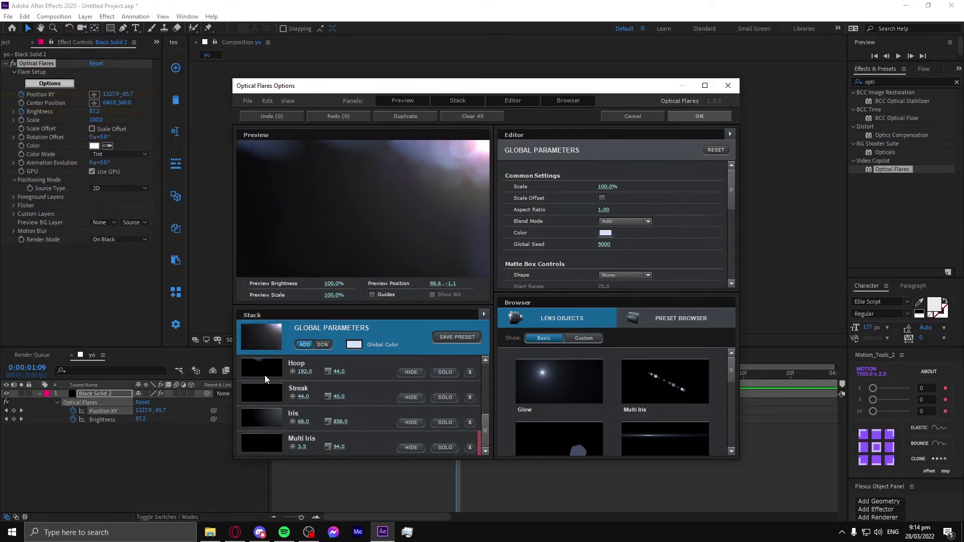
scroll(264, 377, up, 3)
Step: Dim the third, second and first Hoops, the third down to brightness 26
click(264, 408)
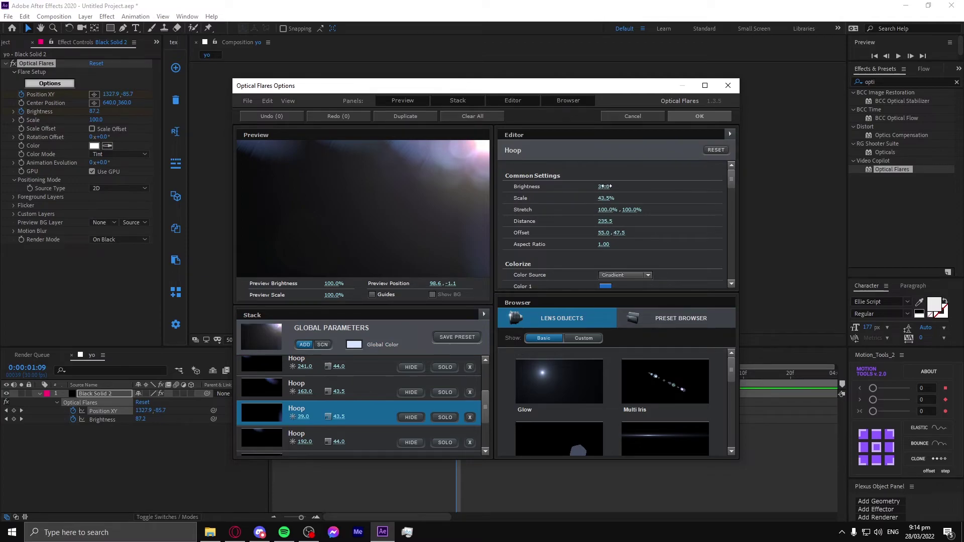
drag(604, 186, 580, 193)
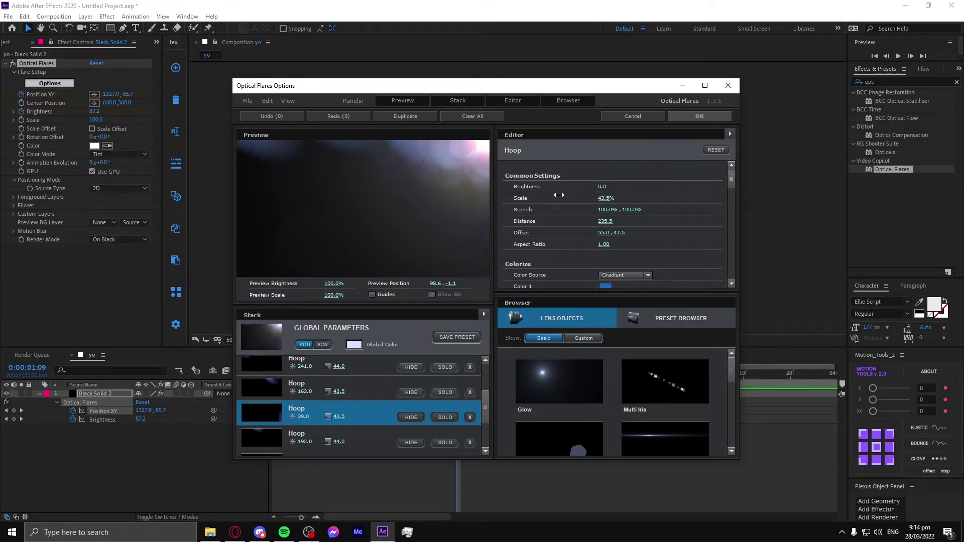
click(255, 397)
drag(605, 186, 534, 199)
click(261, 368)
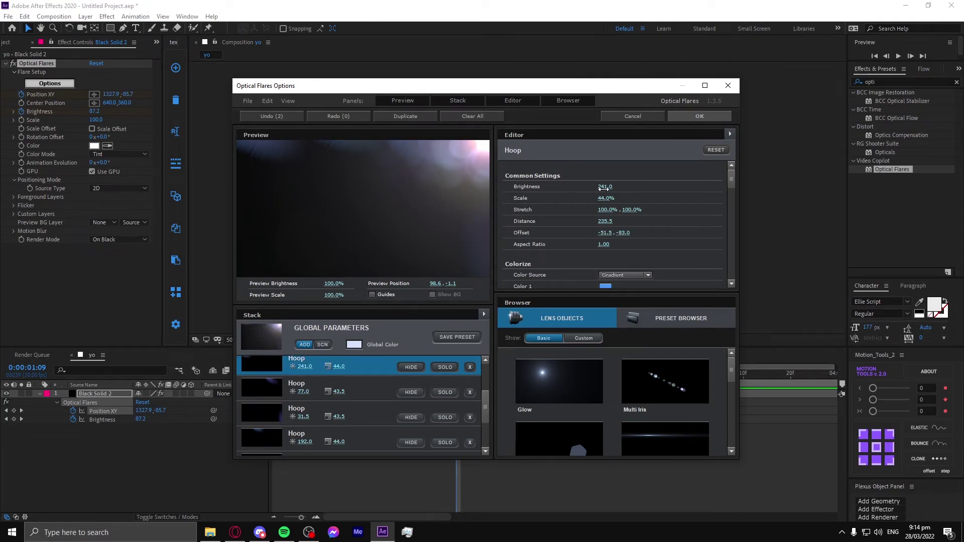
drag(557, 195, 394, 208)
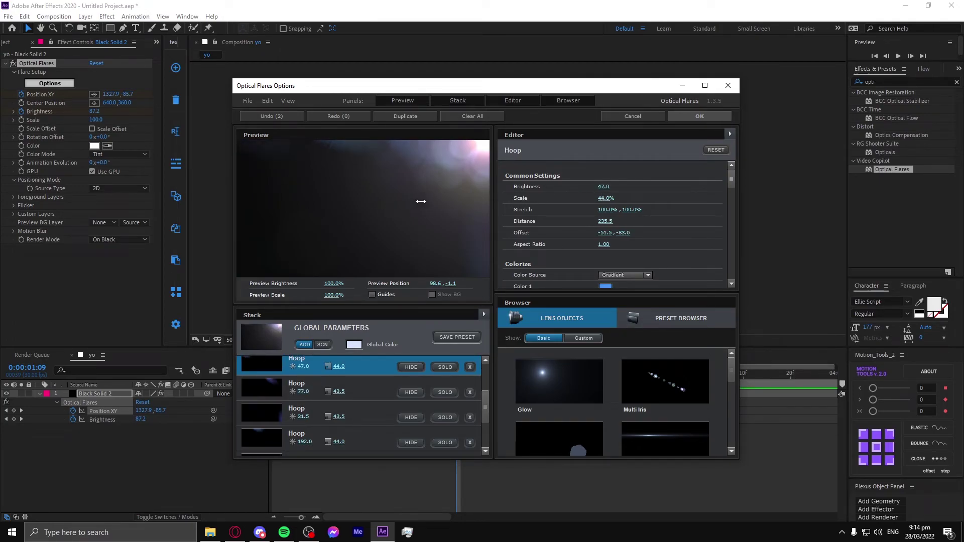
Step: Lower the 192-brightness Hoop to 103.5 and set its vertical offset to -83.5
scroll(256, 427, down, 3)
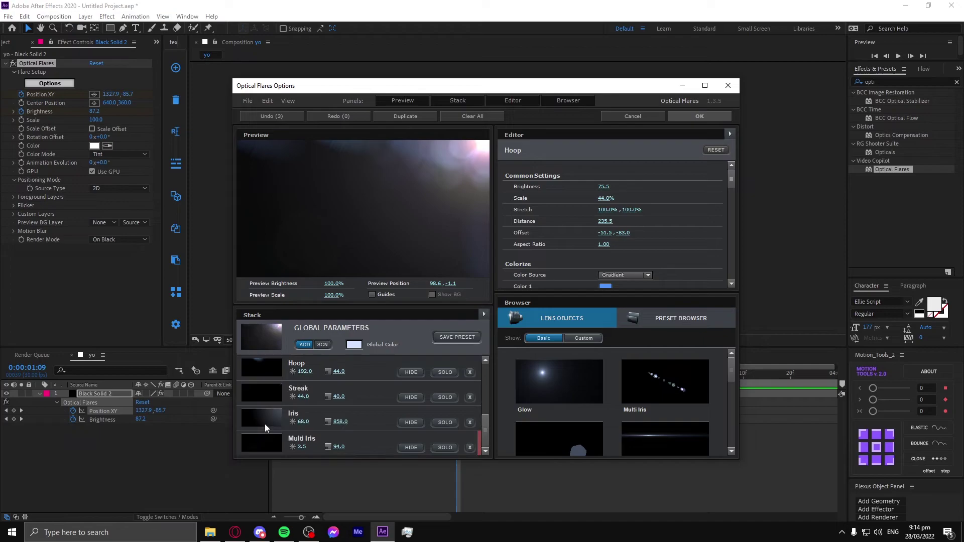
click(257, 364)
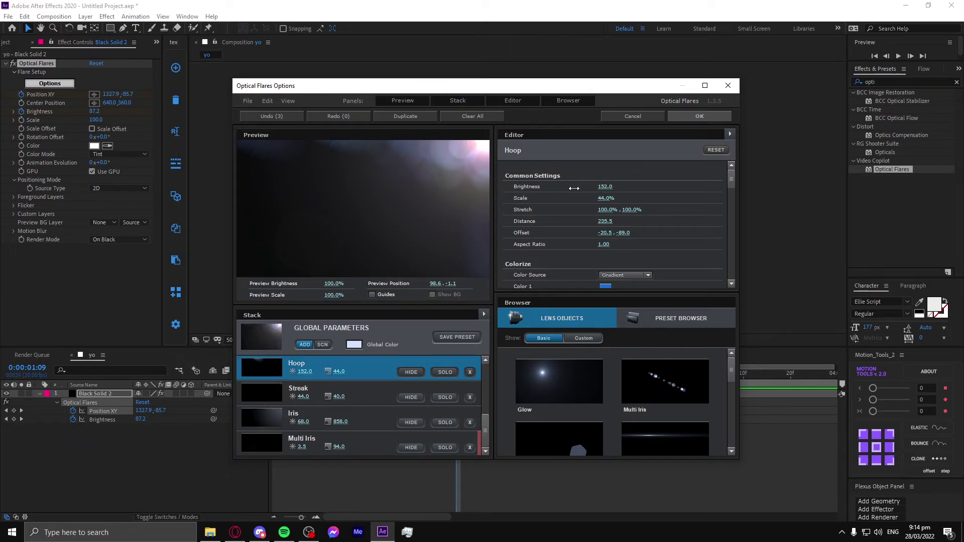
drag(605, 187, 438, 191)
drag(623, 233, 634, 235)
Step: Apply the Hoop changes and fit the composition to the viewer at the start
click(692, 115)
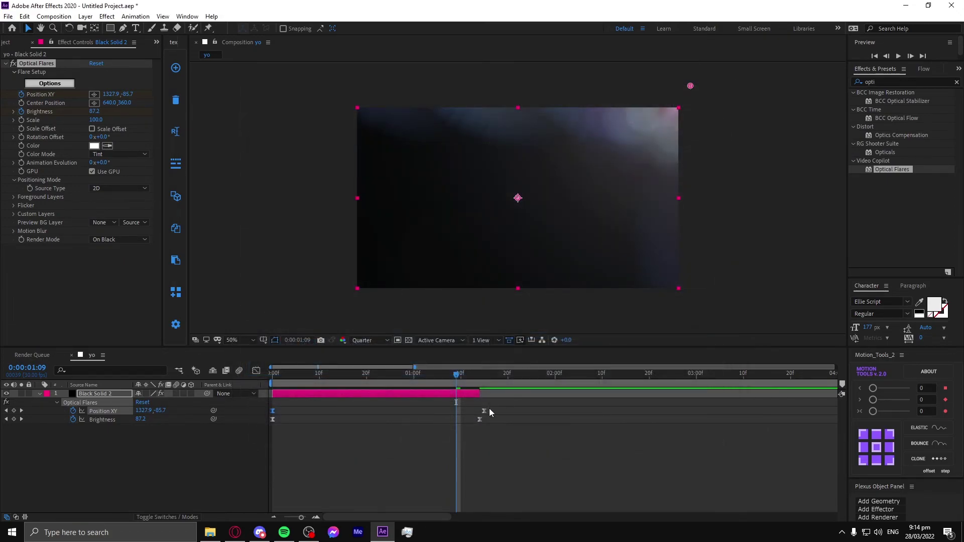
key(Home)
click(232, 340)
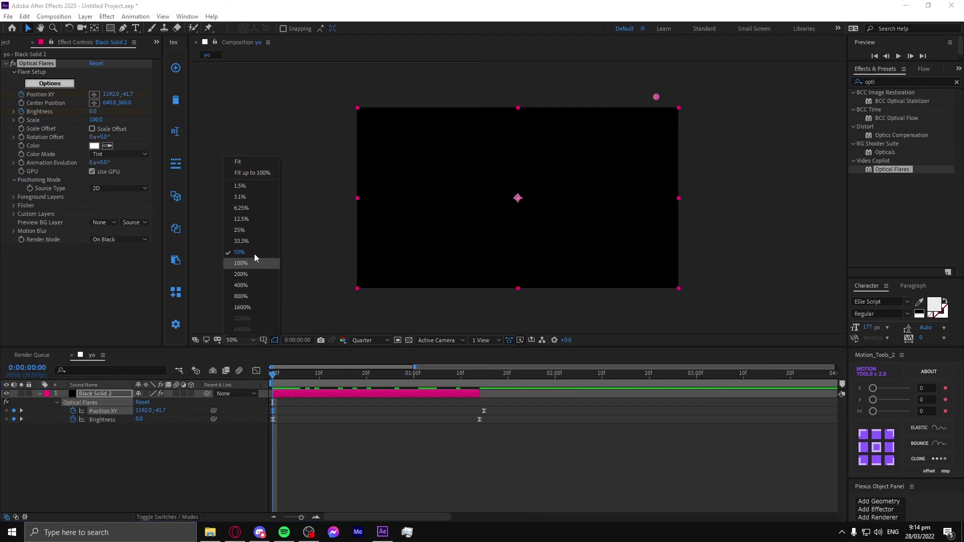
click(263, 172)
Step: End the work area around 1:14 and preview the flare animation from the start
drag(276, 386, 482, 384)
key(n)
key(Home)
key(space)
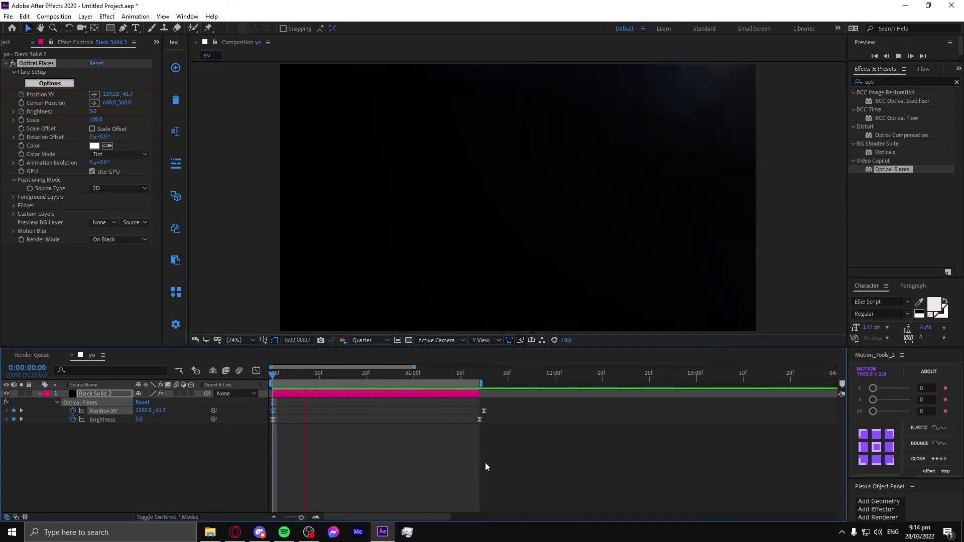